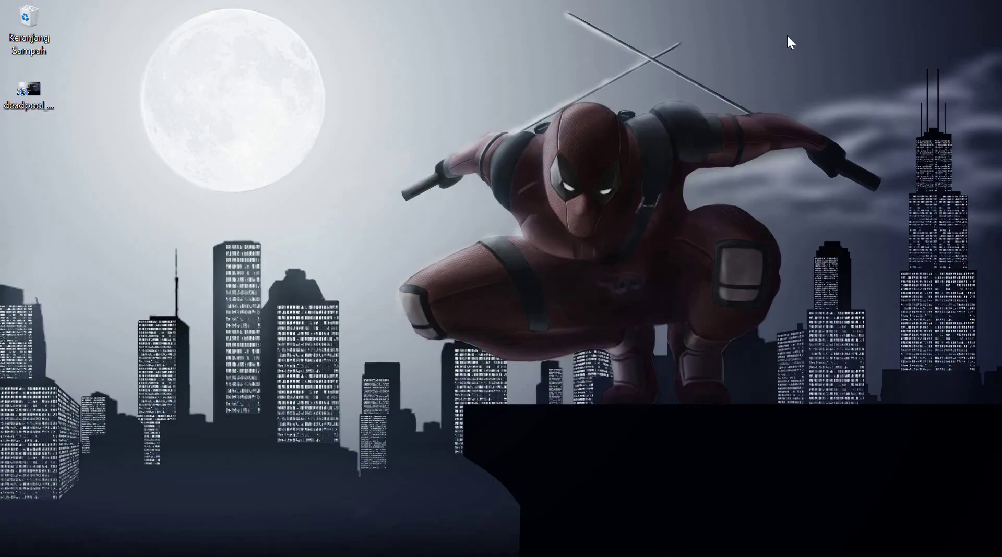
Hide the desktop icons and choose Rentangkan as the wallpaper fit in the background settings.
{"action": "mouse_move", "coordinate": [390, 180]}
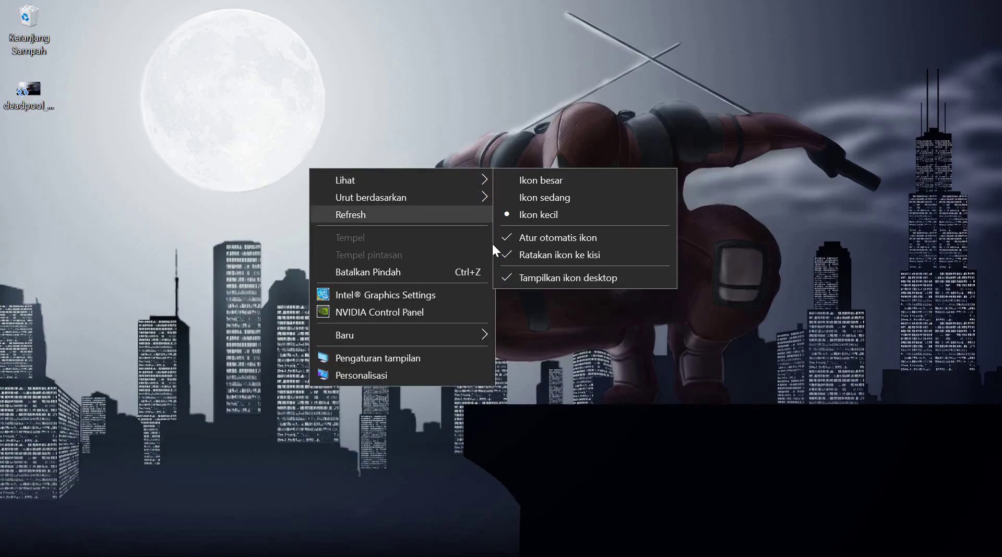
{"action": "left_click", "coordinate": [507, 275]}
{"action": "right_click", "coordinate": [242, 185]}
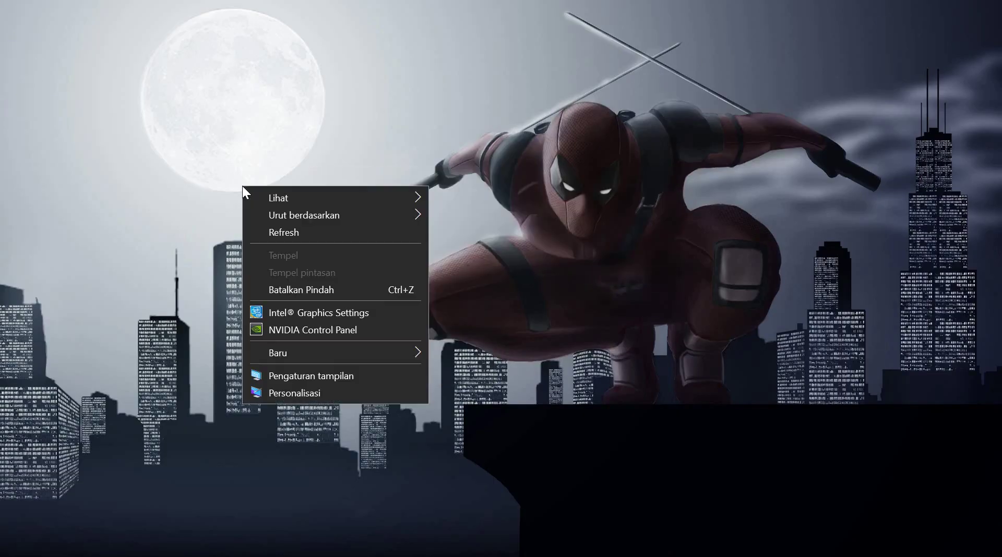
{"action": "left_click", "coordinate": [324, 393]}
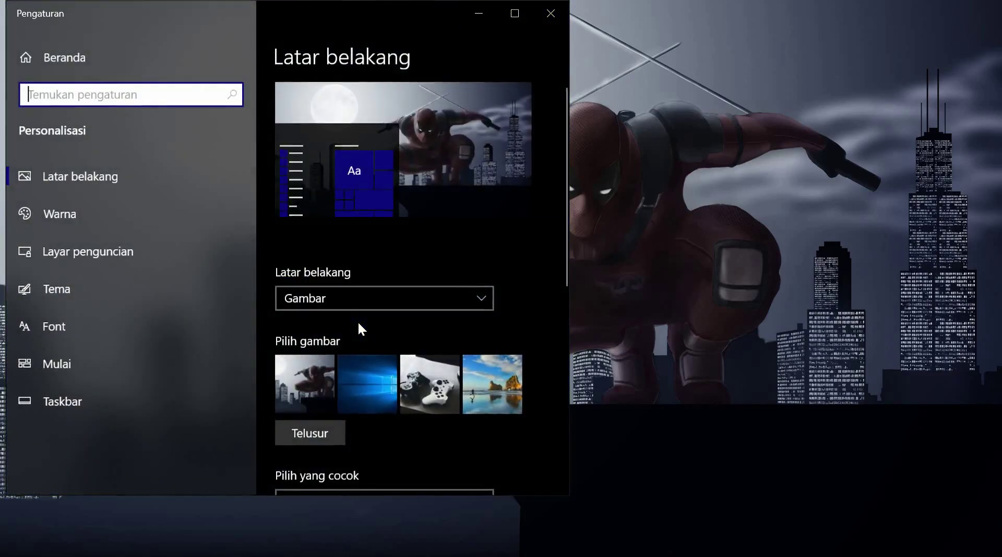
{"action": "scroll", "coordinate": [360, 318], "scroll_direction": "down", "scroll_amount": 5}
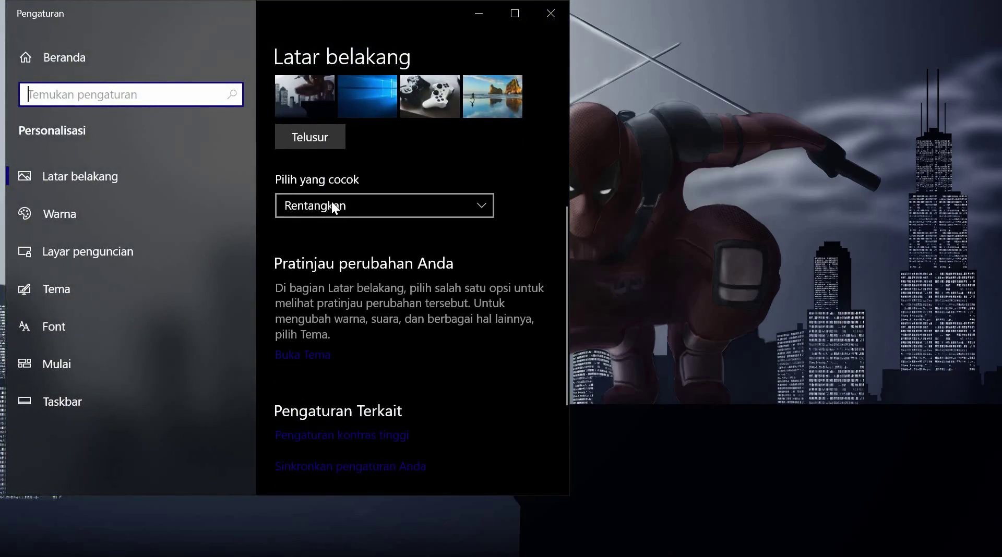
{"action": "left_click", "coordinate": [313, 206]}
{"action": "left_click", "coordinate": [312, 207]}
{"action": "left_click", "coordinate": [552, 20]}
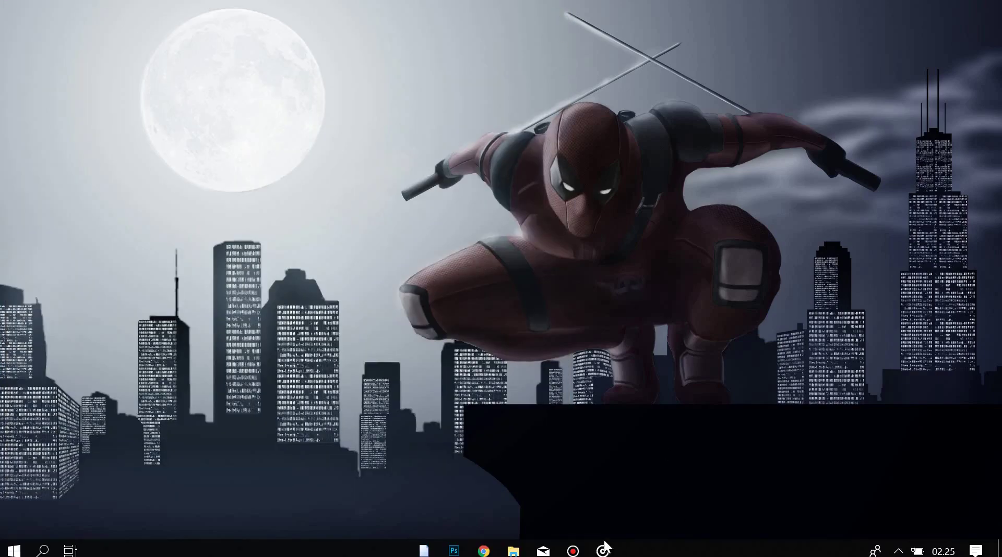
Download the Rainmeter 4.2 Final Release installer from rainmeter.net into the dwonload folder on drive D.
{"action": "left_click", "coordinate": [482, 551]}
{"action": "left_click", "coordinate": [126, 17]}
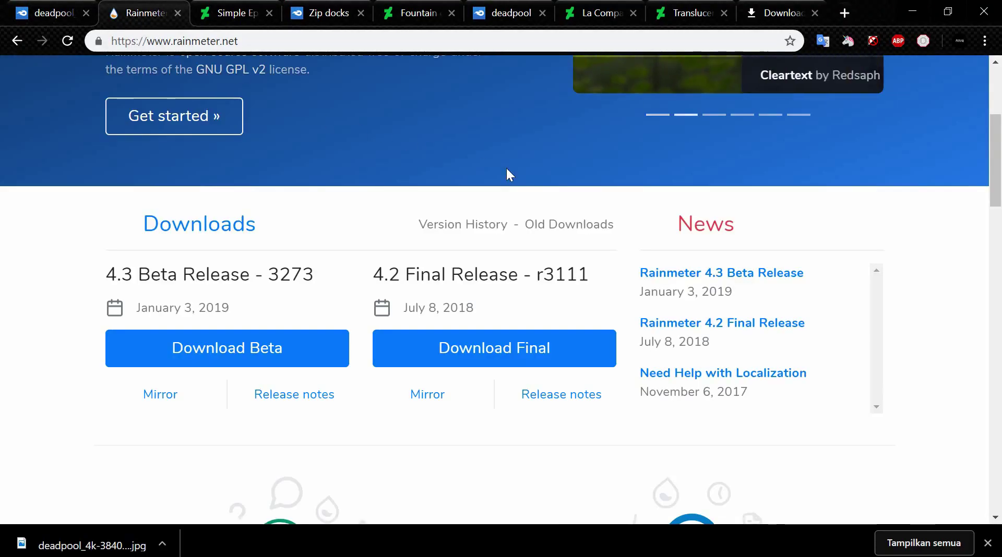
{"action": "left_click", "coordinate": [471, 349]}
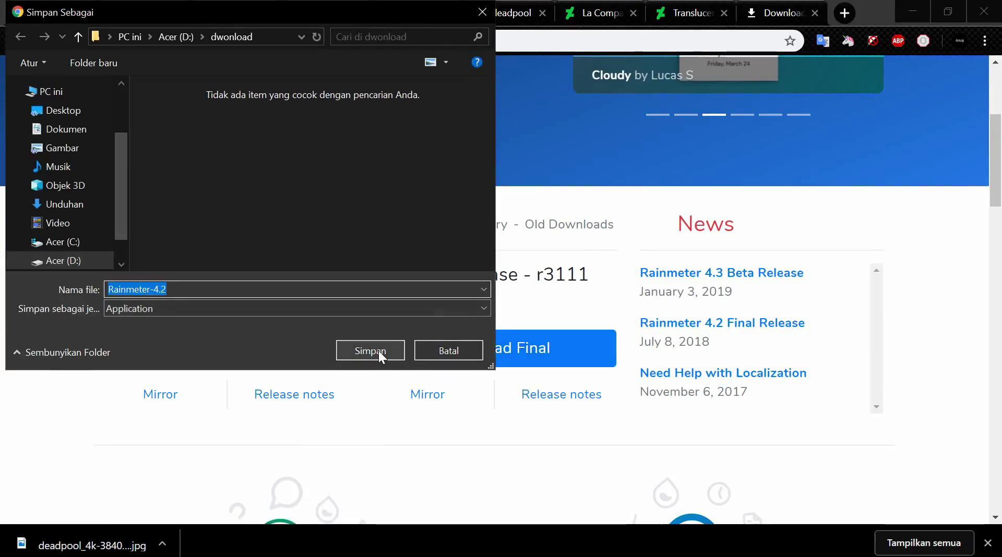
{"action": "left_click", "coordinate": [377, 351]}
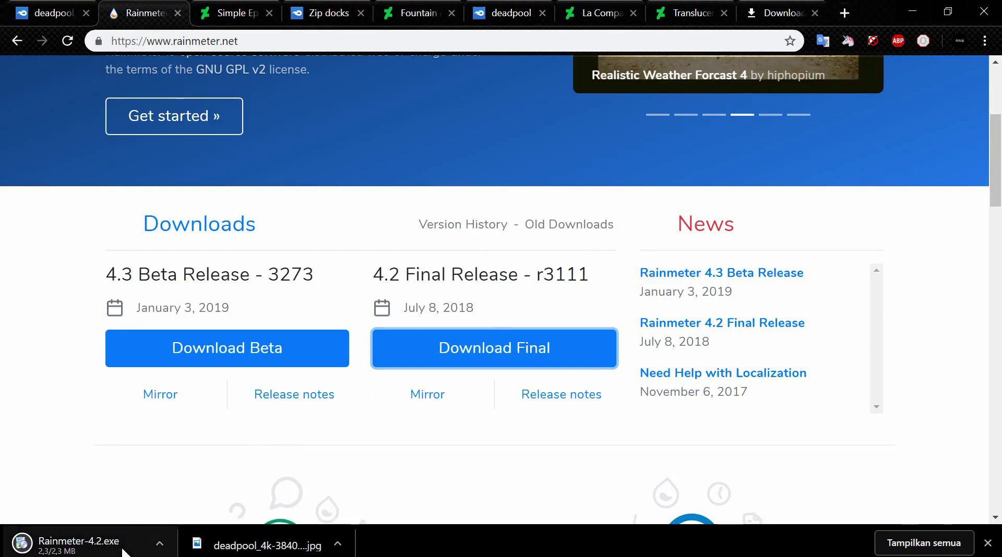
Run the Rainmeter-4.2 installer from the dwonload folder in Indonesian and minimize the open windows to reveal the desktop.
{"action": "left_click", "coordinate": [163, 547]}
{"action": "left_click", "coordinate": [157, 485]}
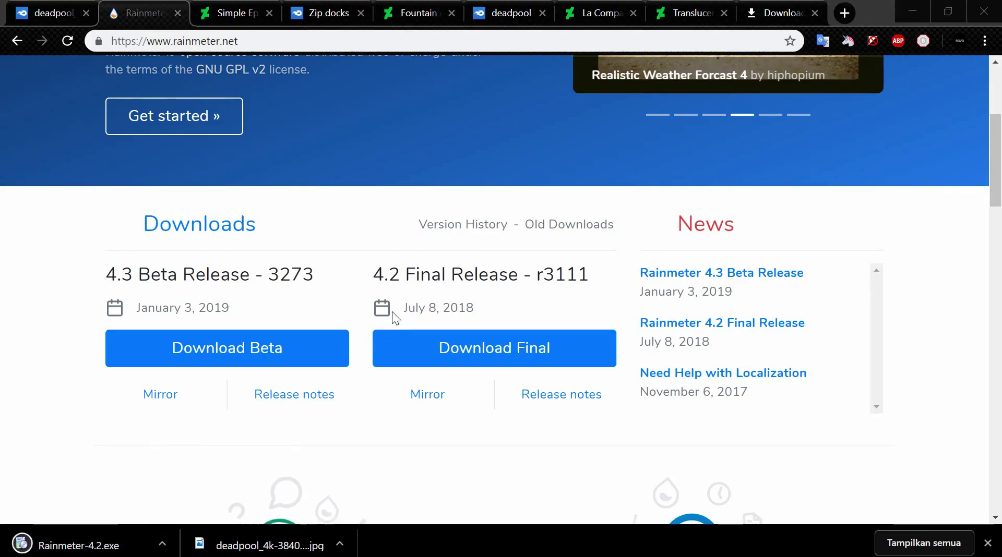
{"action": "double_click", "coordinate": [216, 185]}
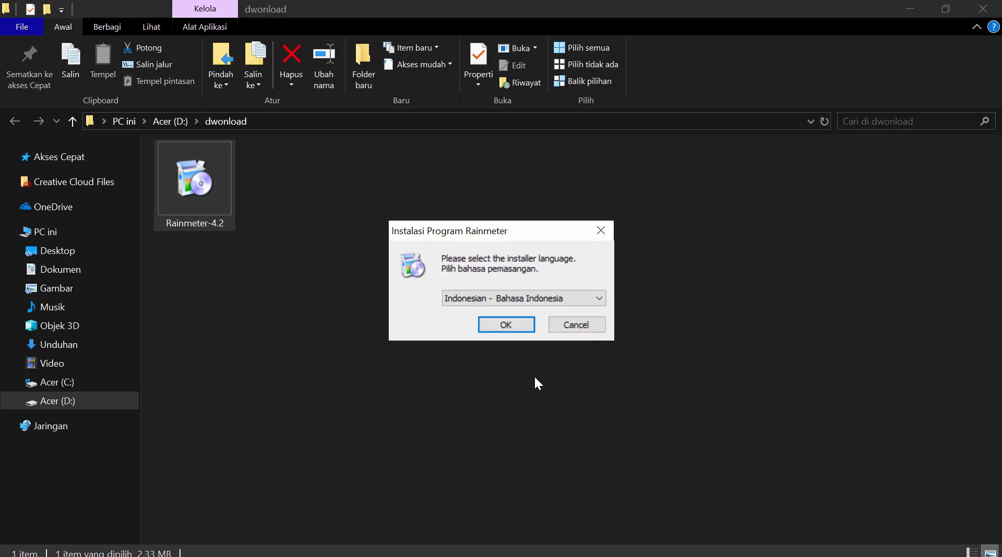
{"action": "key", "text": "Return"}
{"action": "left_click", "coordinate": [909, 7]}
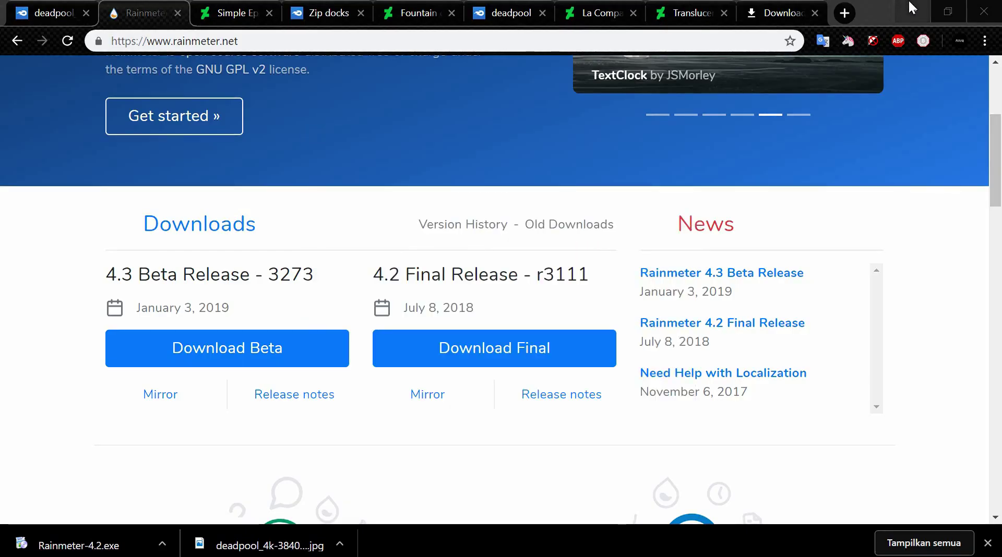
{"action": "left_click", "coordinate": [910, 6]}
{"action": "left_click", "coordinate": [578, 412]}
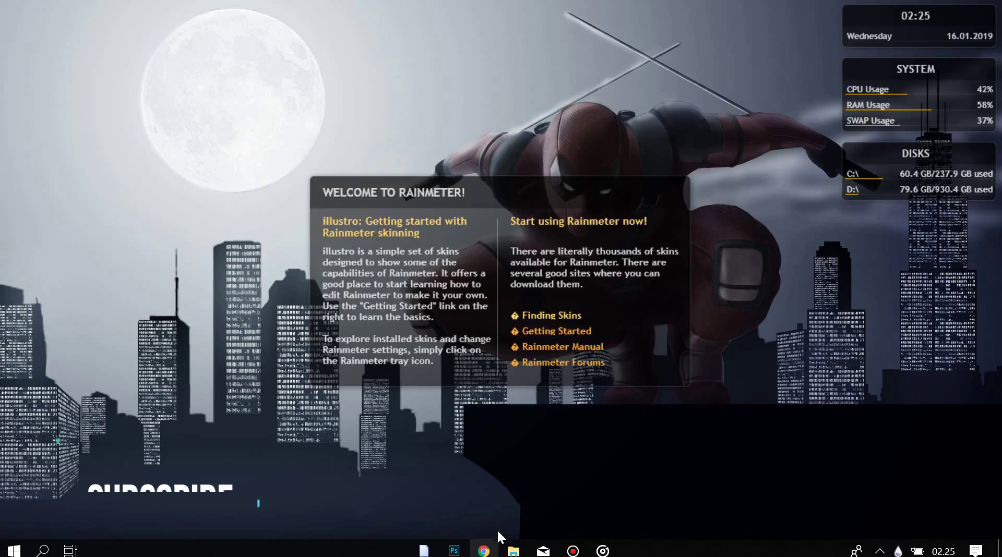
Unload the default illustro welcome, system, disks and clock skins from the desktop.
{"action": "right_click", "coordinate": [469, 277]}
{"action": "left_click", "coordinate": [524, 454]}
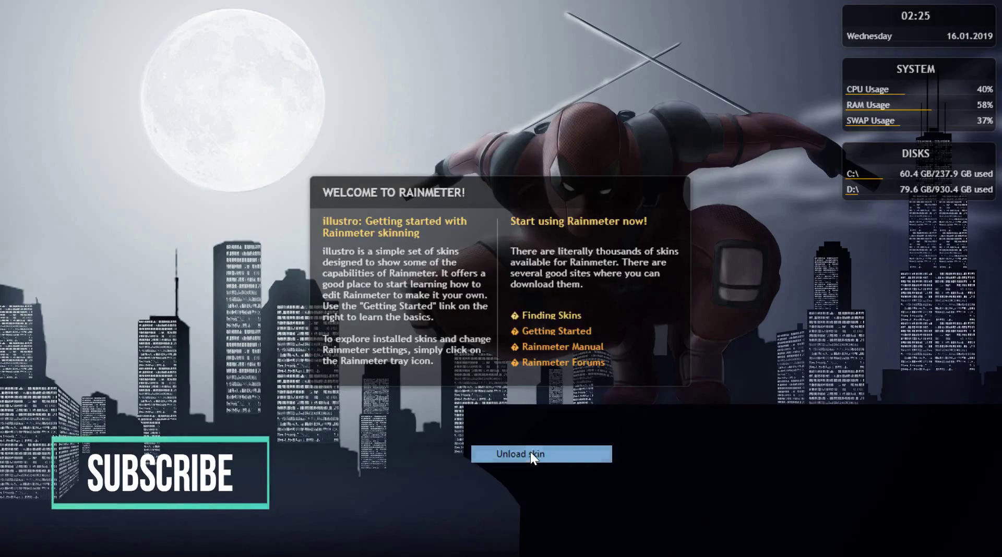
{"action": "right_click", "coordinate": [932, 96]}
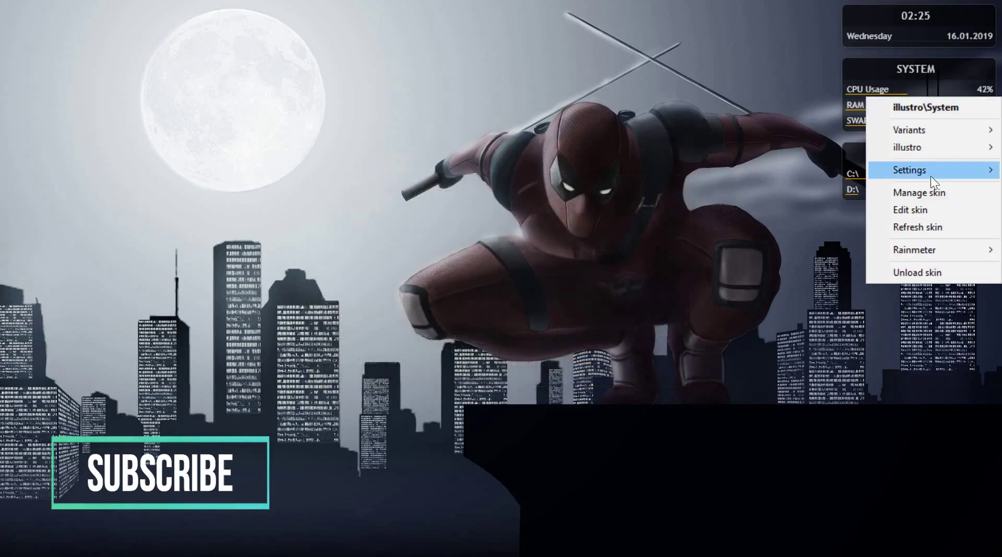
{"action": "left_click", "coordinate": [915, 270]}
{"action": "right_click", "coordinate": [891, 162]}
{"action": "left_click", "coordinate": [923, 338]}
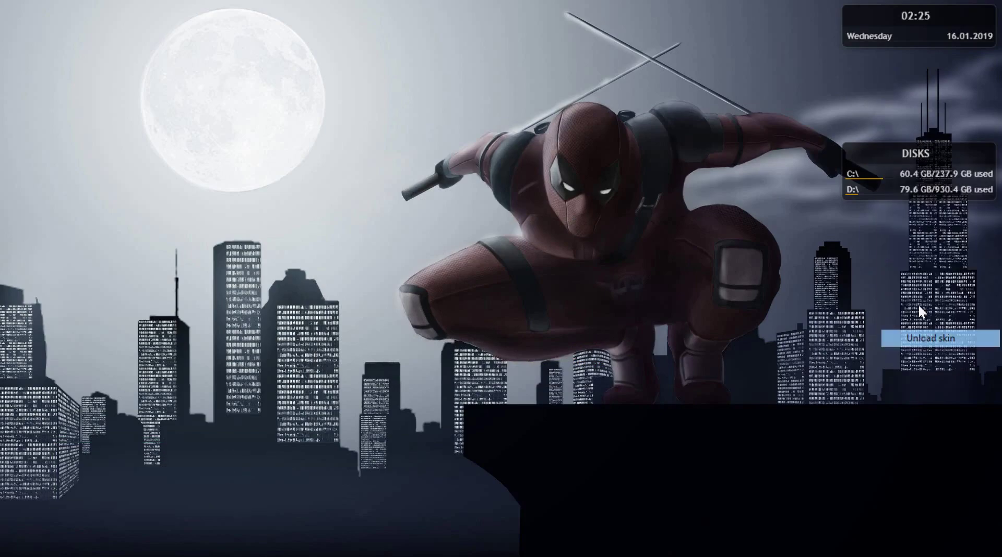
{"action": "right_click", "coordinate": [896, 35]}
{"action": "left_click", "coordinate": [929, 218]}
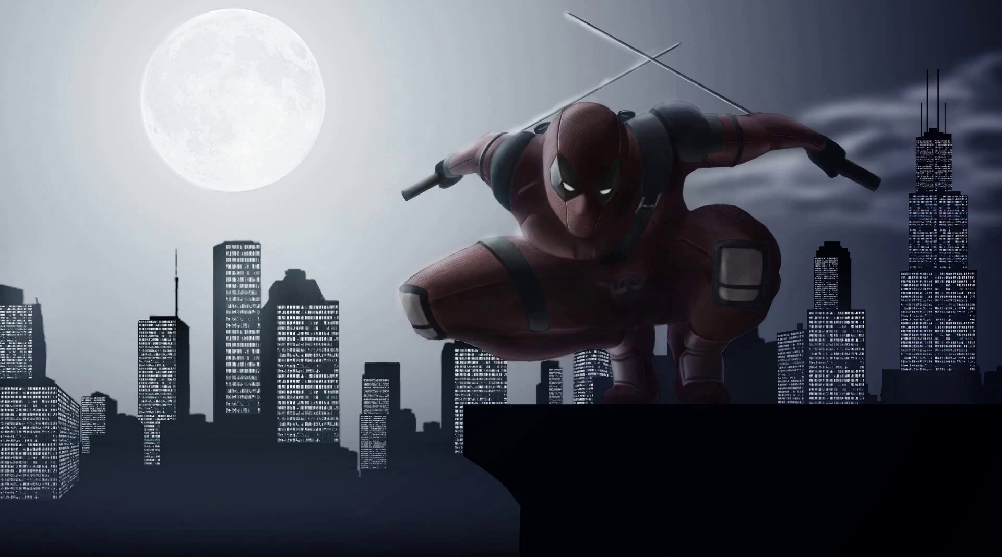
Download the Simple Epoca Rainmeter skin from its DeviantArt page into the dwonload folder.
{"action": "left_click", "coordinate": [480, 552]}
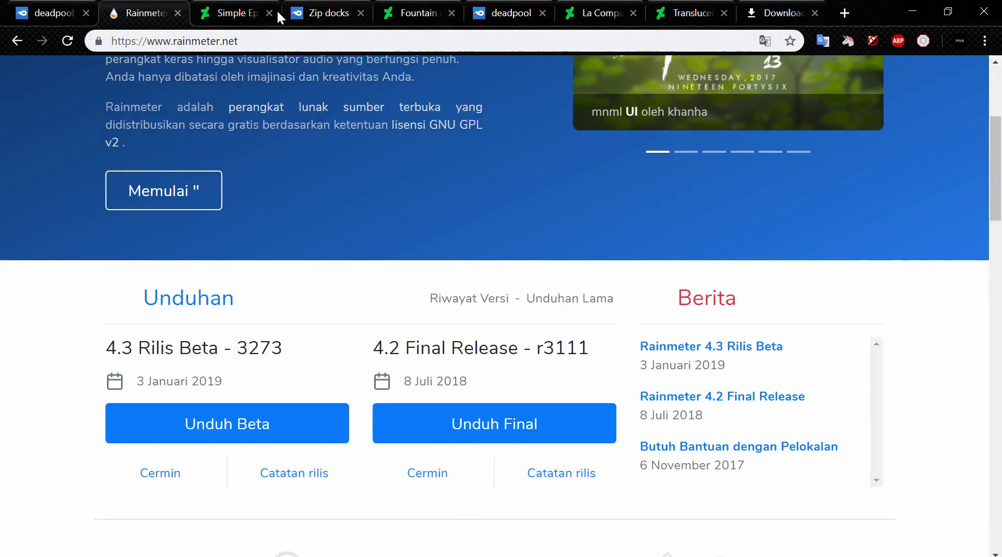
{"action": "left_click", "coordinate": [242, 9]}
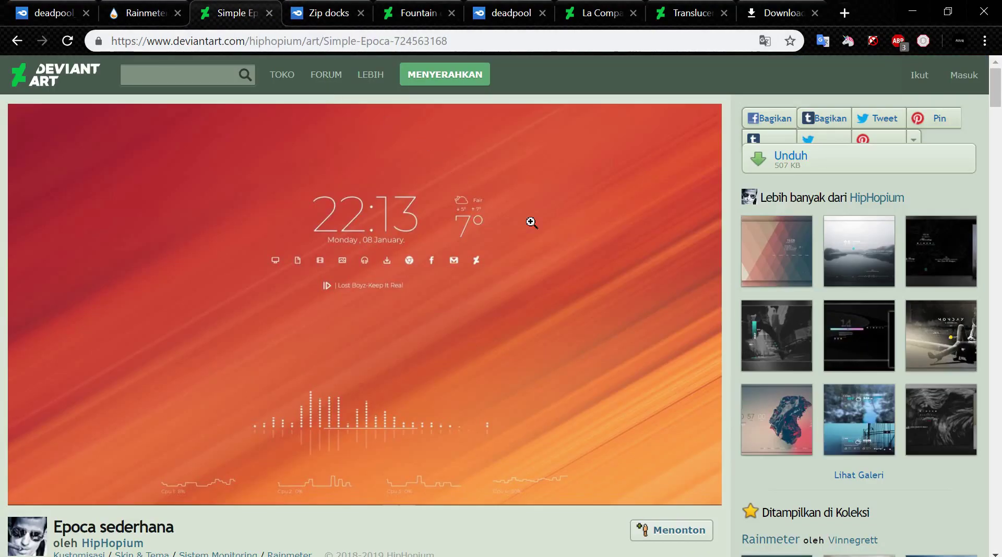
{"action": "left_click", "coordinate": [834, 173]}
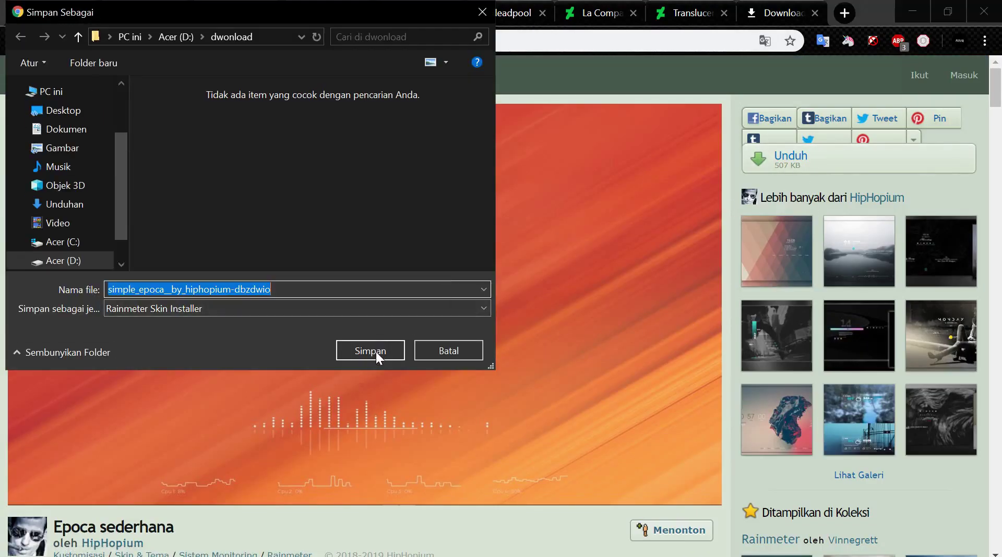
{"action": "left_click", "coordinate": [374, 350]}
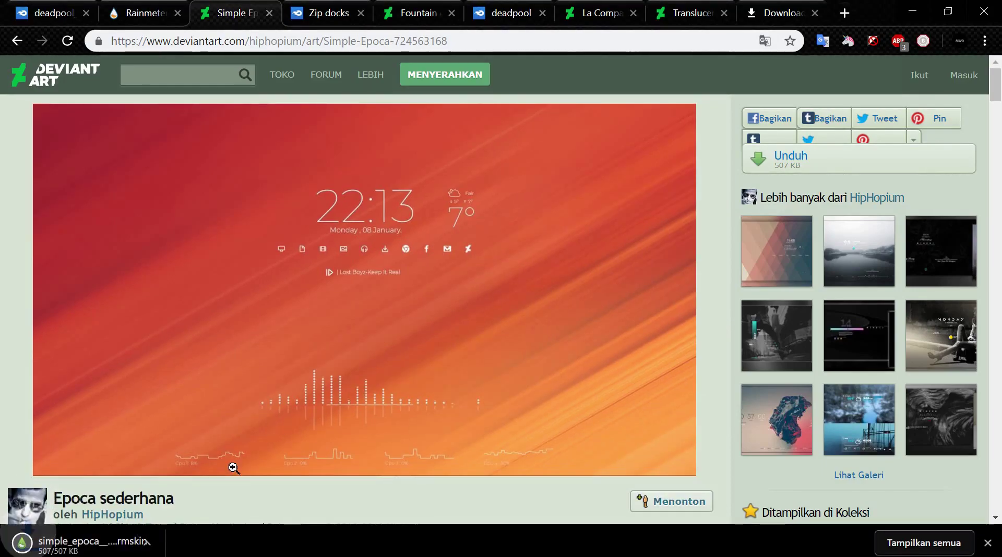
Install the downloaded Simple Epoca skin package from its folder and clear the windows covering the desktop.
{"action": "left_click", "coordinate": [164, 546]}
{"action": "left_click", "coordinate": [201, 418]}
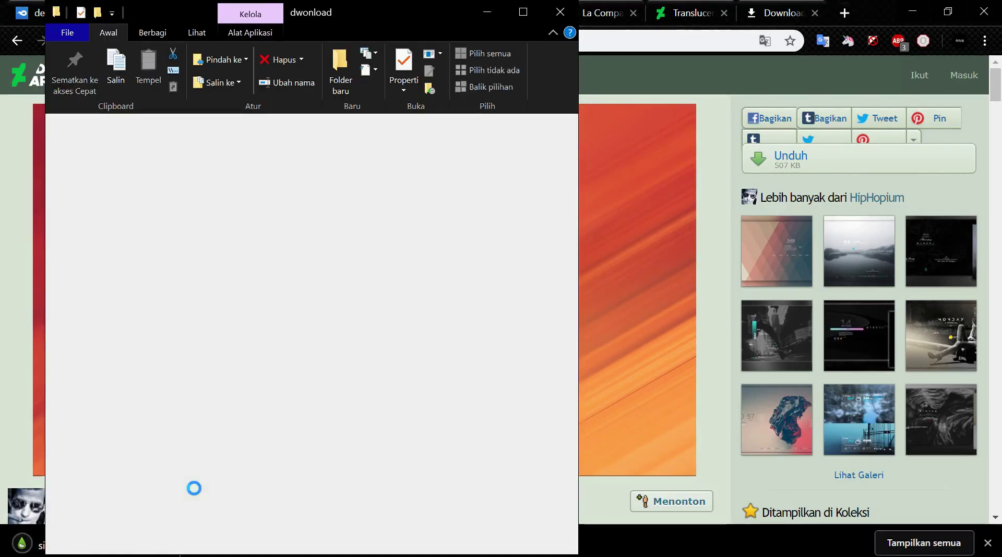
{"action": "double_click", "coordinate": [345, 208]}
{"action": "left_click", "coordinate": [537, 434]}
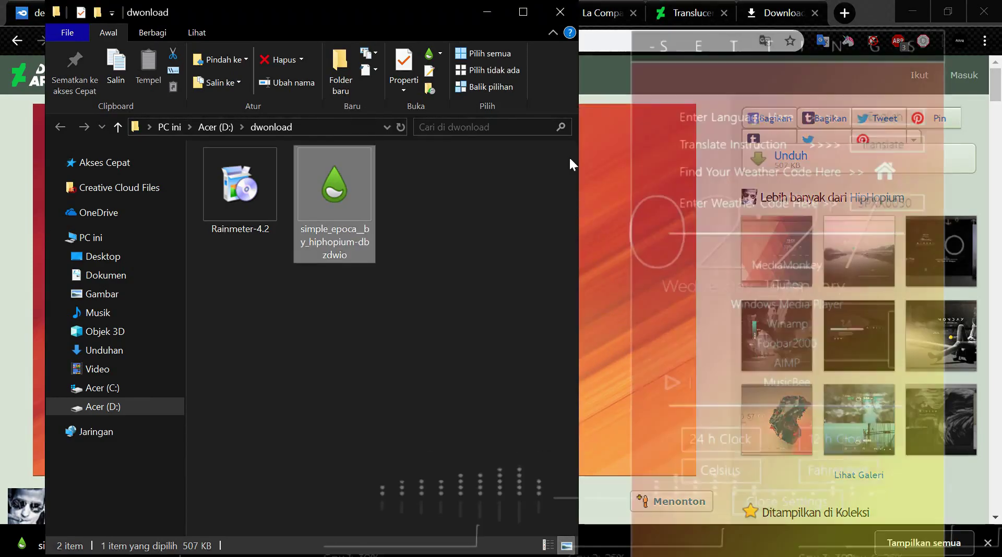
{"action": "left_click", "coordinate": [553, 16]}
{"action": "left_click", "coordinate": [898, 17]}
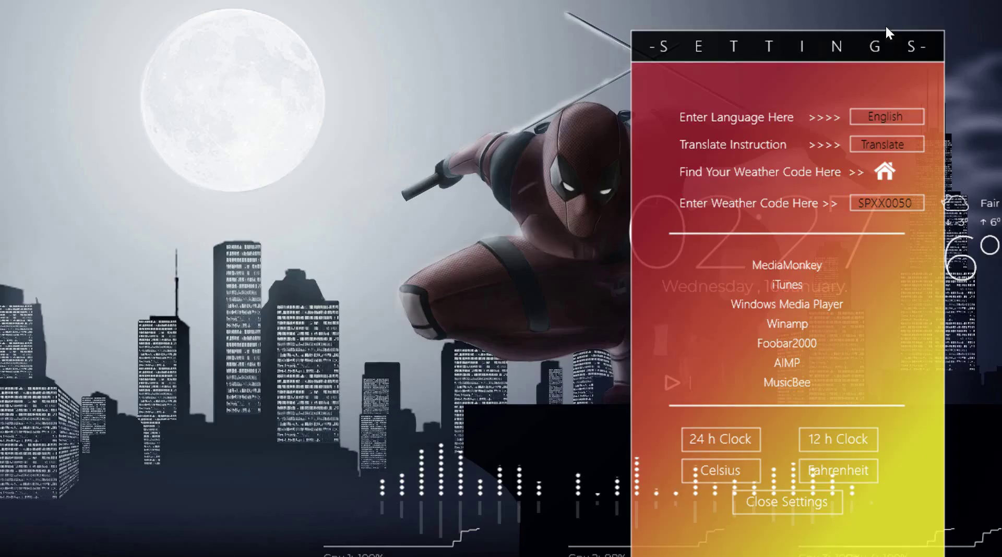
Unload all the Simple Epoca skins from the desktop, including the settings, clock, weather, player and CPU widgets.
{"action": "right_click", "coordinate": [744, 258]}
{"action": "left_click", "coordinate": [791, 431]}
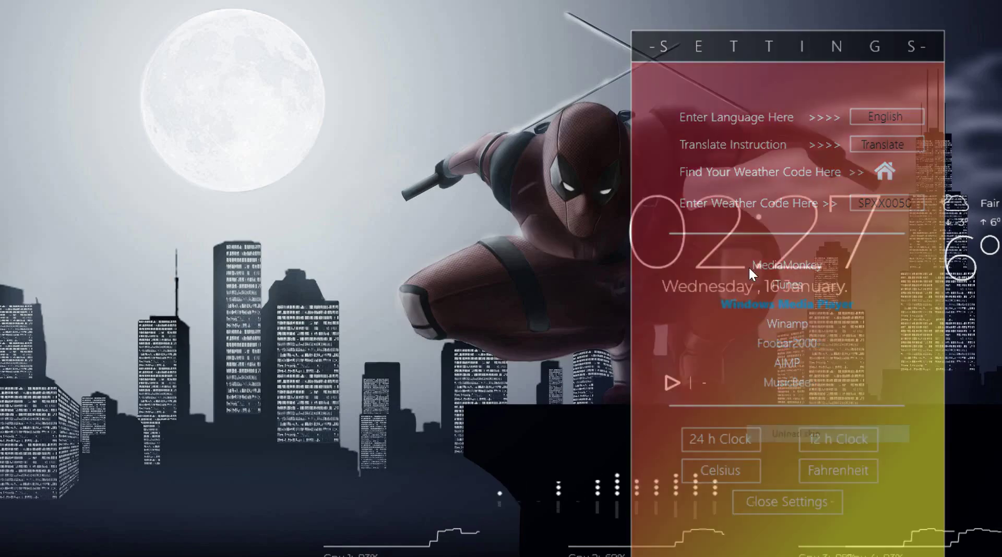
{"action": "right_click", "coordinate": [709, 267]}
{"action": "left_click", "coordinate": [758, 442]}
{"action": "right_click", "coordinate": [940, 269]}
{"action": "left_click", "coordinate": [877, 446]}
{"action": "right_click", "coordinate": [624, 522]}
{"action": "left_click", "coordinate": [658, 512]}
{"action": "right_click", "coordinate": [665, 378]}
{"action": "left_click", "coordinate": [716, 367]}
{"action": "right_click", "coordinate": [829, 531]}
{"action": "left_click", "coordinate": [876, 519]}
{"action": "right_click", "coordinate": [465, 531]}
{"action": "left_click", "coordinate": [514, 519]}
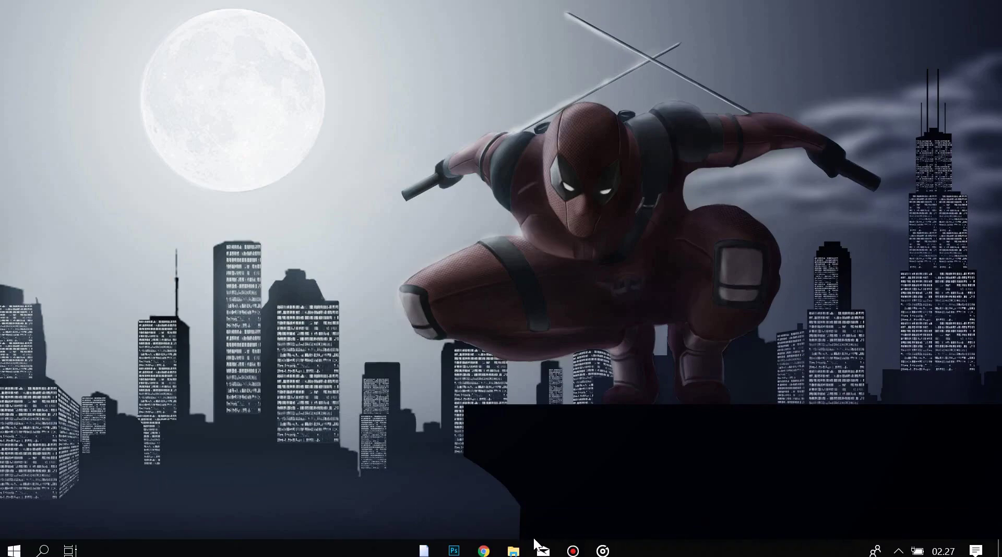
Locate Dock.ini in the Dock folder of Simple Epoca in the Rainmeter skin manager and close the manager.
{"action": "left_click", "coordinate": [900, 551]}
{"action": "left_click", "coordinate": [935, 470]}
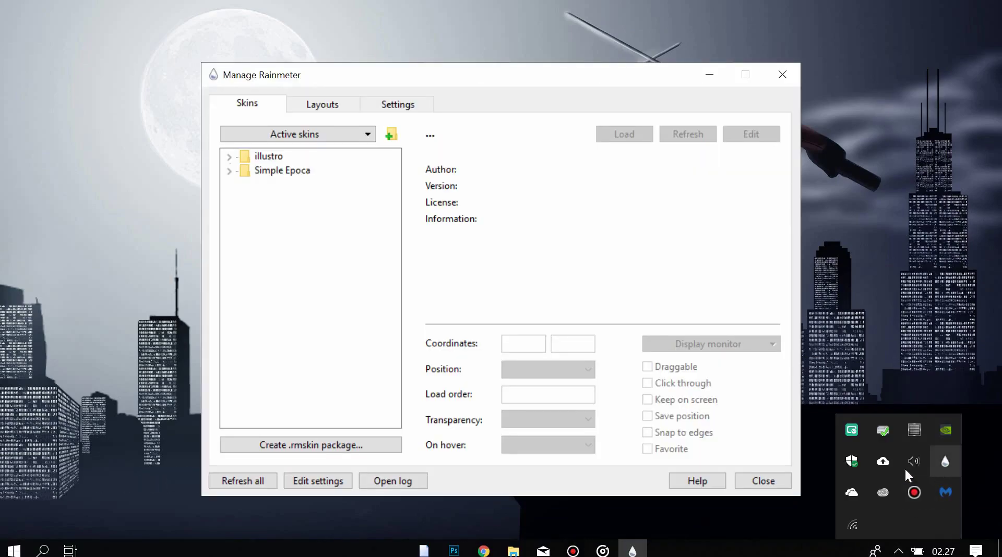
{"action": "left_click", "coordinate": [228, 171]}
{"action": "left_click", "coordinate": [244, 256]}
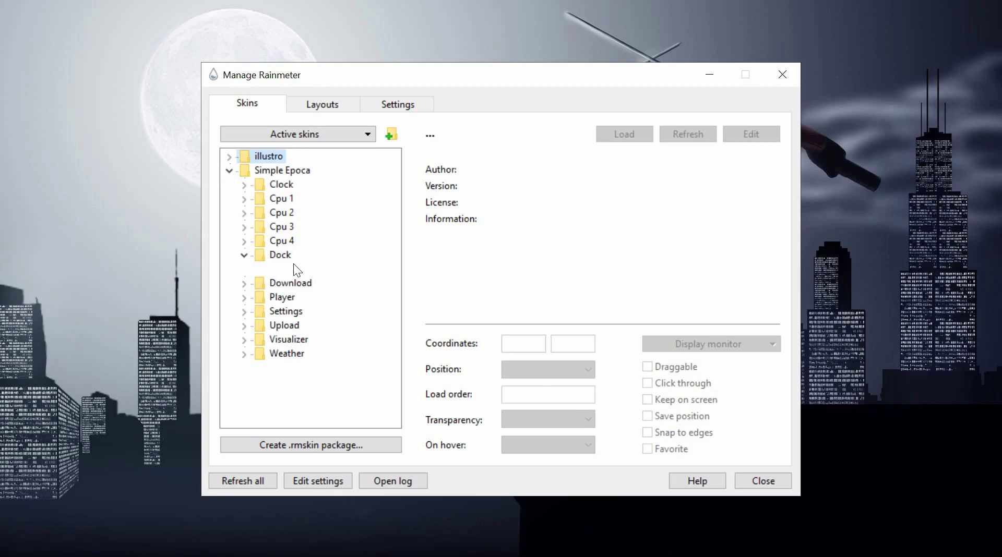
{"action": "left_click", "coordinate": [293, 266]}
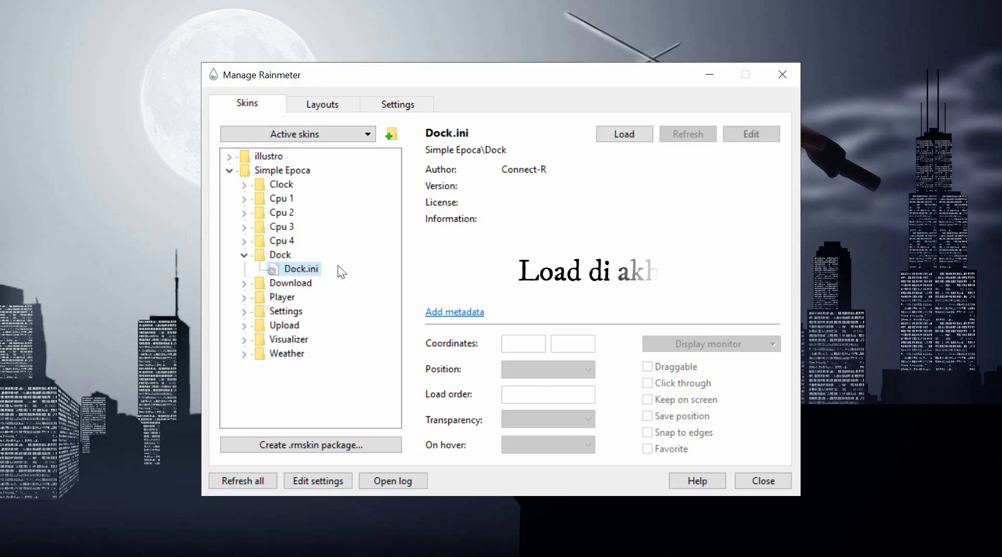
{"action": "left_click", "coordinate": [784, 79]}
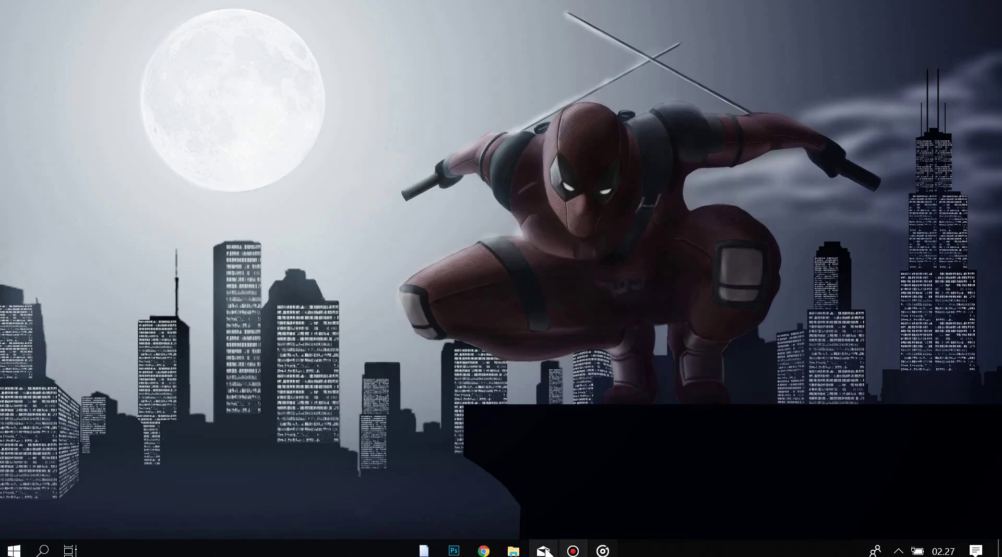
Download the Zip docks.rar archive from its MediaFire page in the browser into the dwonload folder.
{"action": "left_click", "coordinate": [484, 551]}
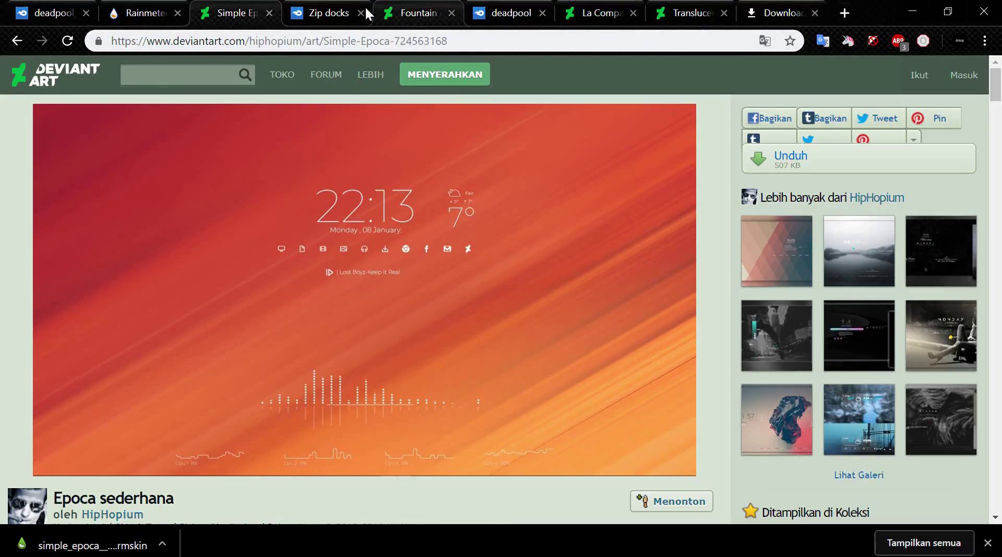
{"action": "left_click", "coordinate": [334, 12]}
{"action": "left_click", "coordinate": [757, 192]}
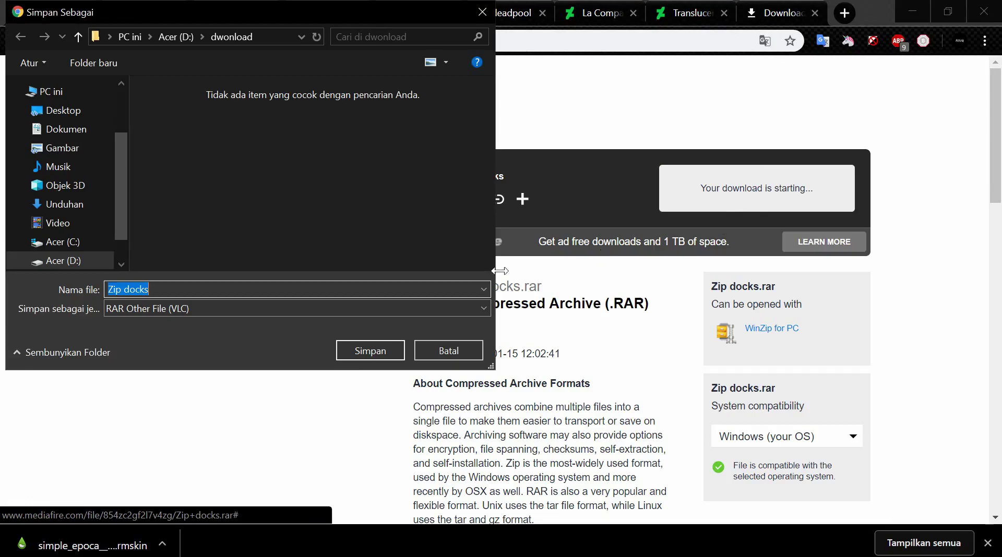
{"action": "left_click", "coordinate": [381, 354]}
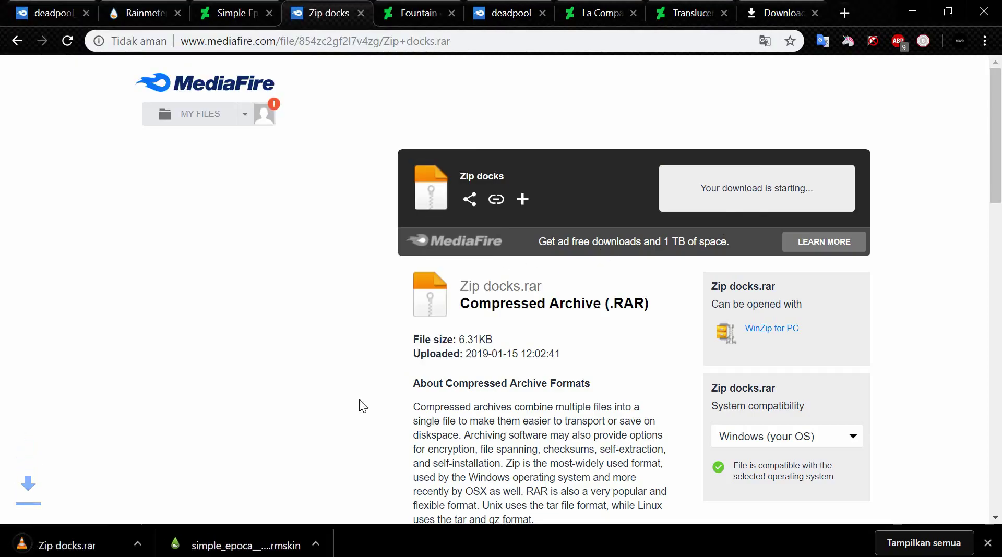
Extract the downloaded Zip docks archive directly into the dwonload folder on drive D.
{"action": "left_click", "coordinate": [162, 544]}
{"action": "left_click", "coordinate": [198, 487]}
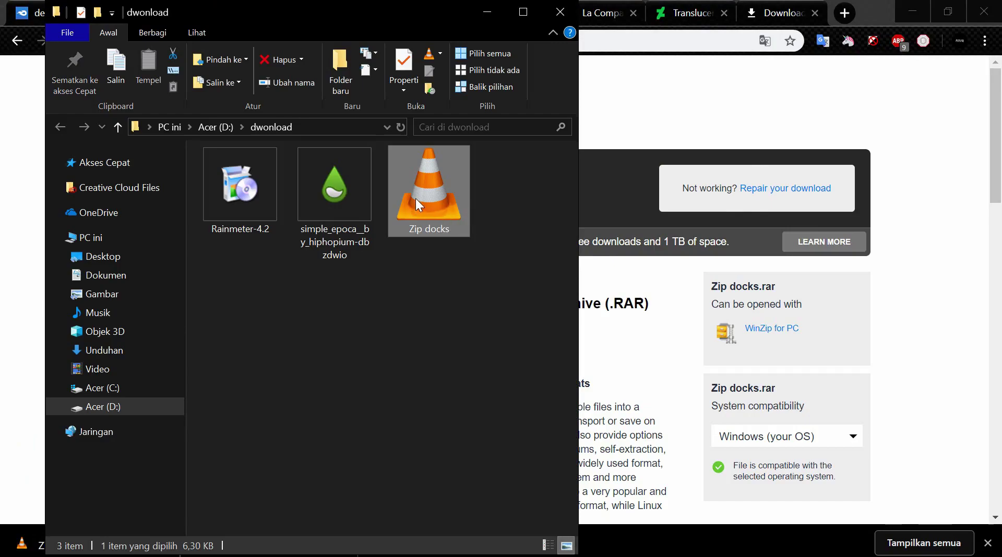
{"action": "right_click", "coordinate": [416, 199]}
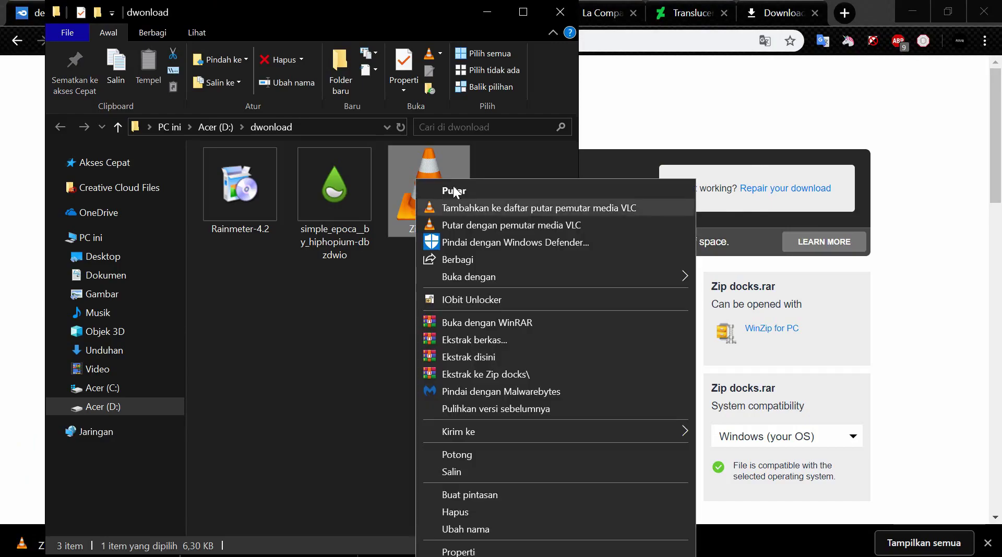
{"action": "left_click", "coordinate": [524, 11]}
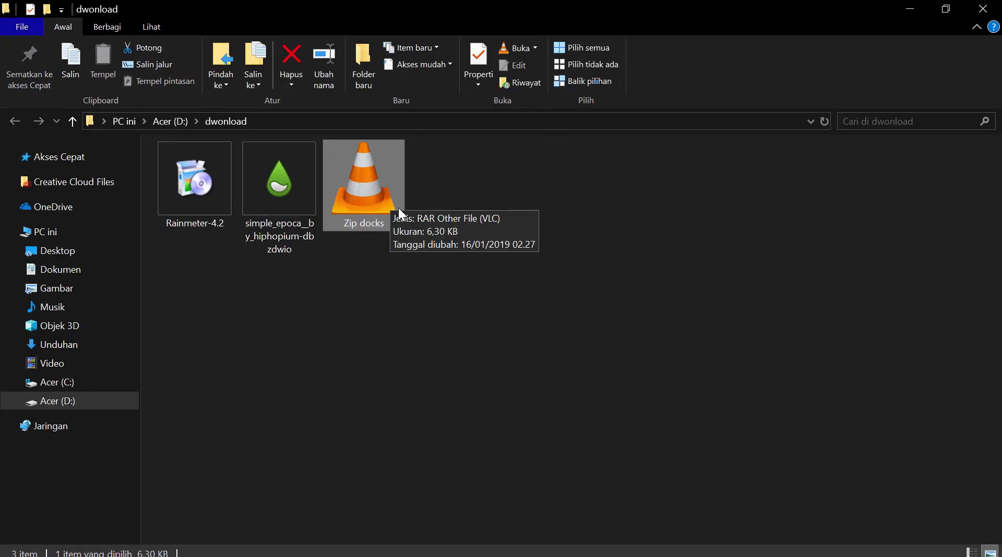
{"action": "right_click", "coordinate": [377, 192]}
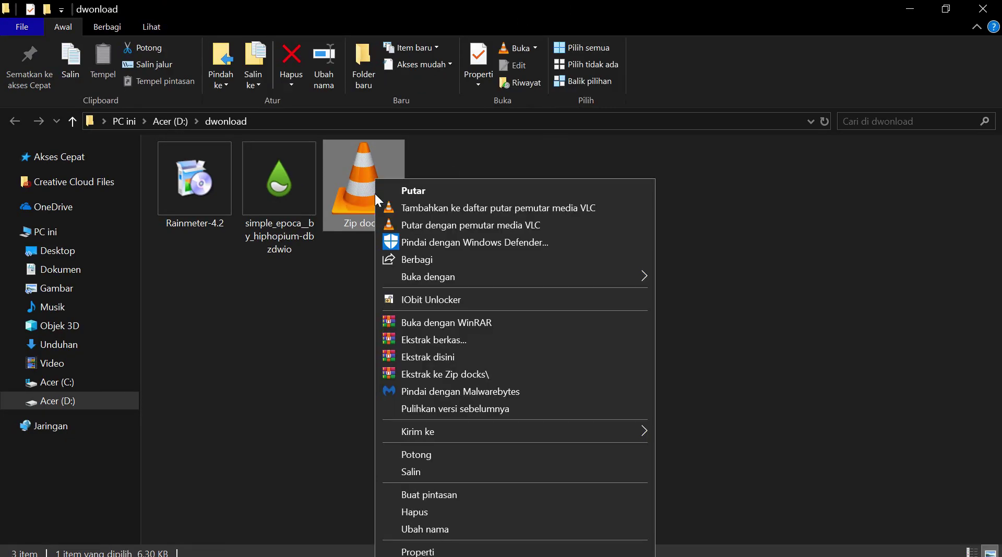
{"action": "left_click", "coordinate": [435, 374]}
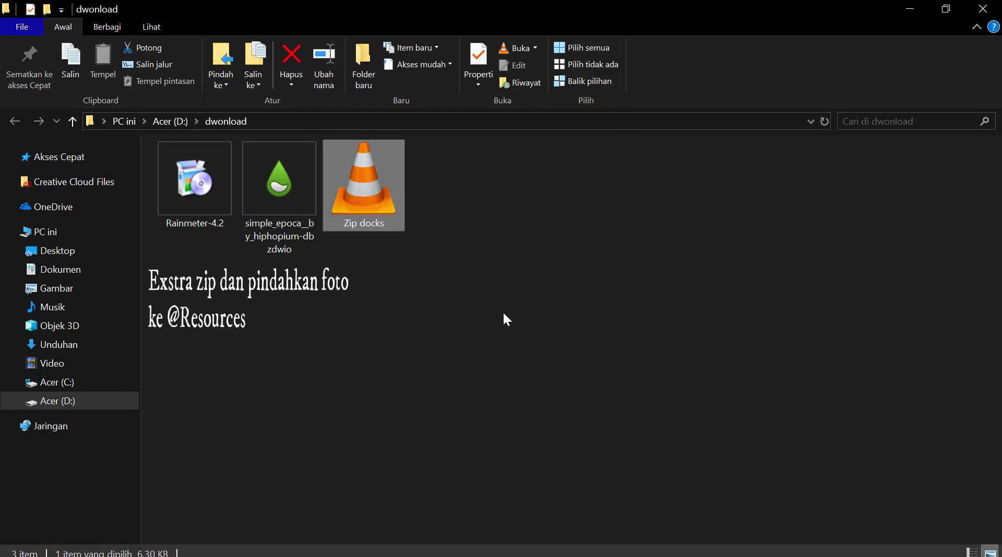
{"action": "left_click", "coordinate": [756, 318]}
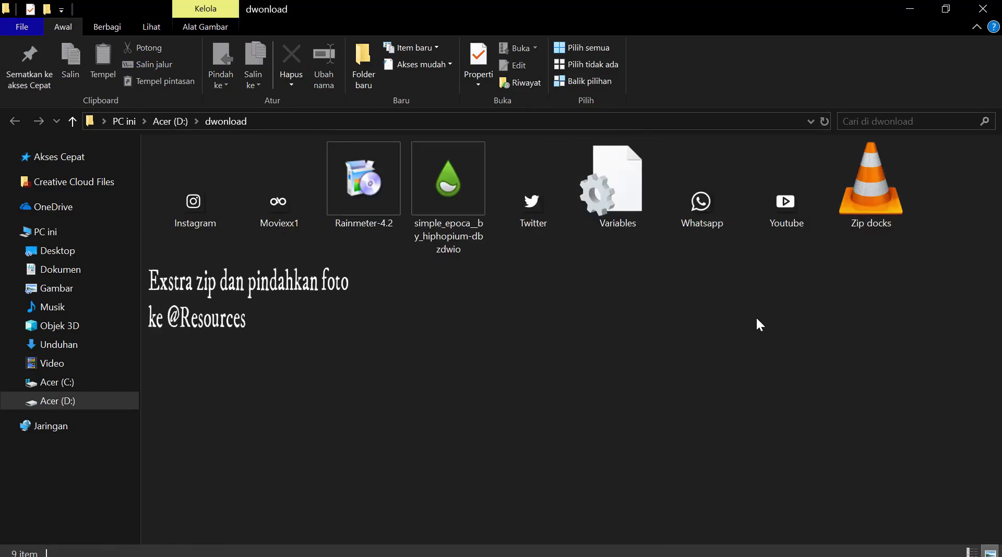
Cut the extracted Instagram, Moviexx1, Twitter, Whatsapp and Youtube images from the dwonload folder.
{"action": "left_click", "coordinate": [699, 200], "text": "ctrl"}
{"action": "left_click", "coordinate": [781, 200], "text": "ctrl"}
{"action": "left_click", "coordinate": [542, 201], "text": "ctrl"}
{"action": "left_click", "coordinate": [197, 199], "text": "ctrl"}
{"action": "left_click", "coordinate": [276, 197], "text": "ctrl"}
{"action": "right_click", "coordinate": [276, 198]}
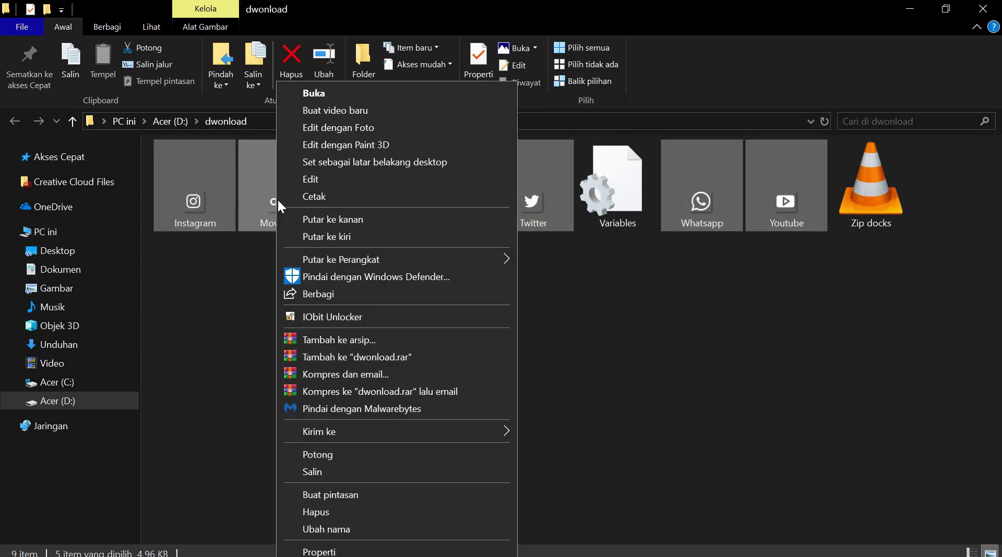
{"action": "left_click", "coordinate": [334, 456]}
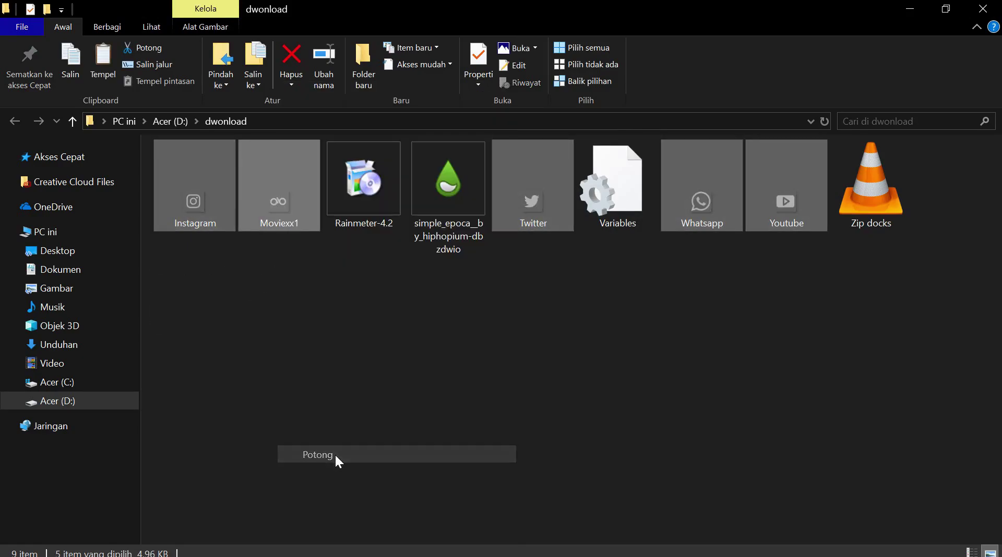
{"action": "left_click", "coordinate": [77, 269]}
{"action": "left_click", "coordinate": [200, 253]}
{"action": "double_click", "coordinate": [199, 253]}
{"action": "double_click", "coordinate": [223, 168]}
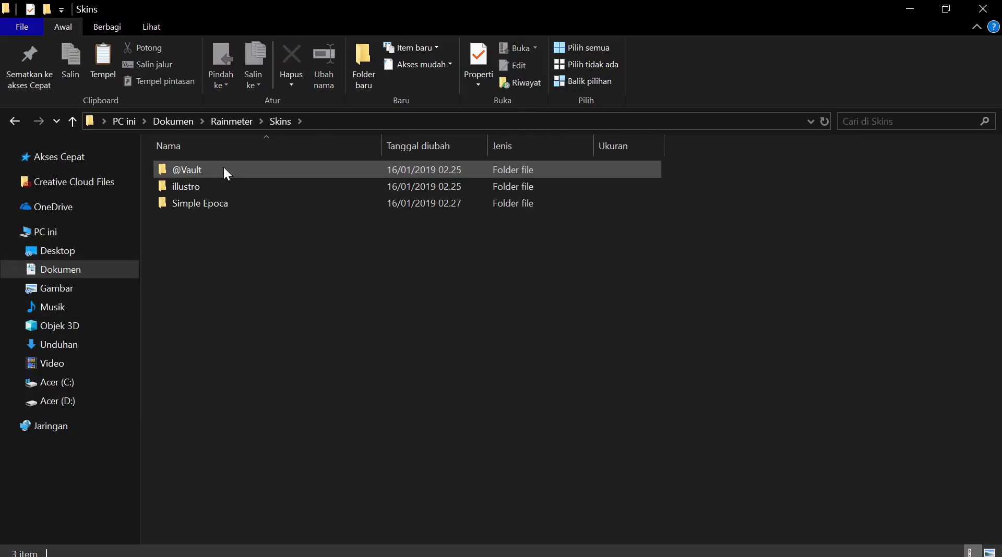
{"action": "double_click", "coordinate": [222, 202]}
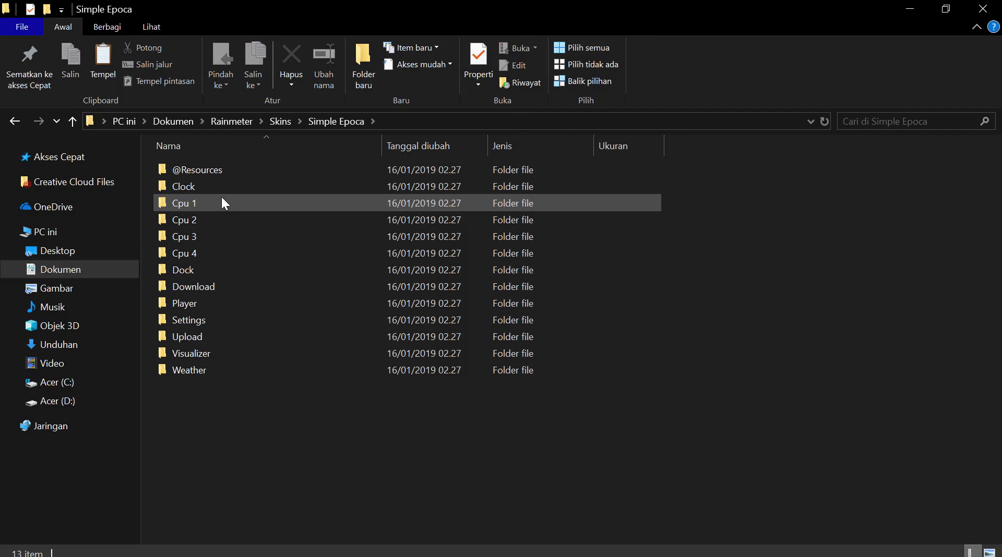
{"action": "double_click", "coordinate": [229, 170]}
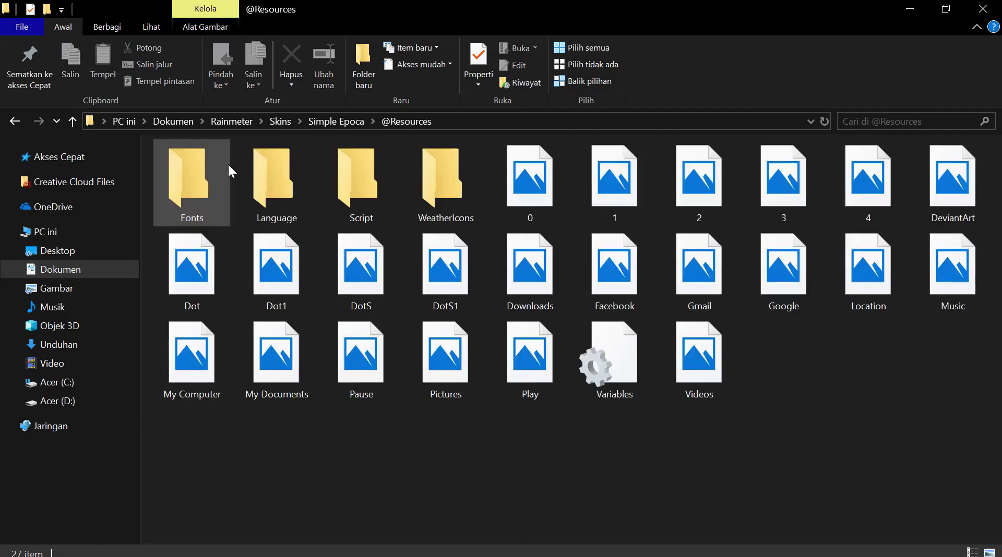
{"action": "right_click", "coordinate": [783, 367]}
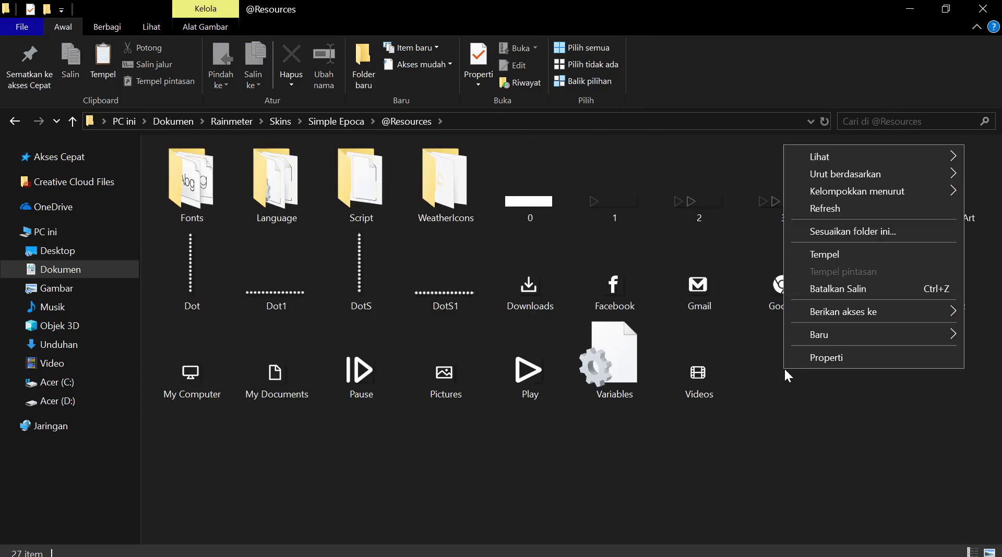
{"action": "left_click", "coordinate": [819, 253]}
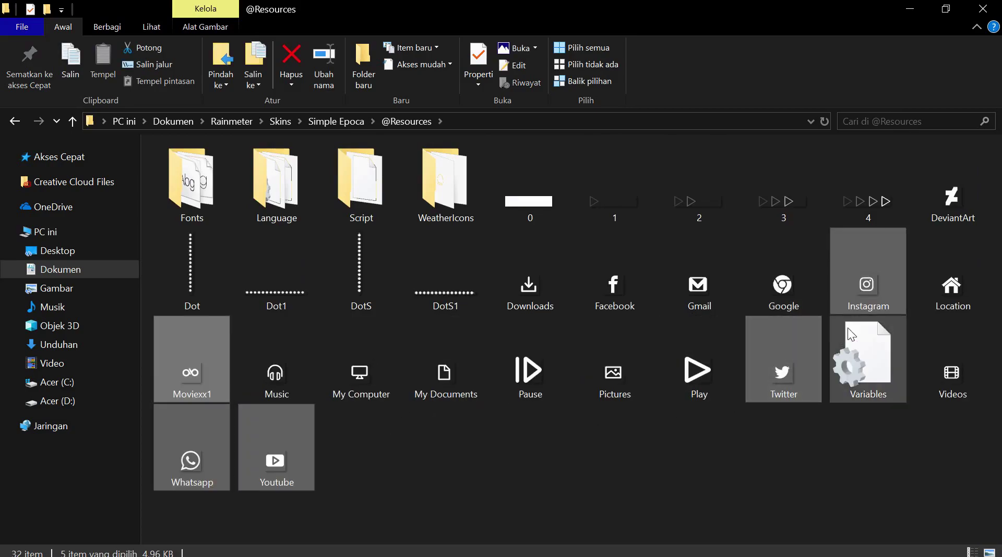
{"action": "left_click", "coordinate": [778, 303]}
{"action": "right_click", "coordinate": [777, 308]}
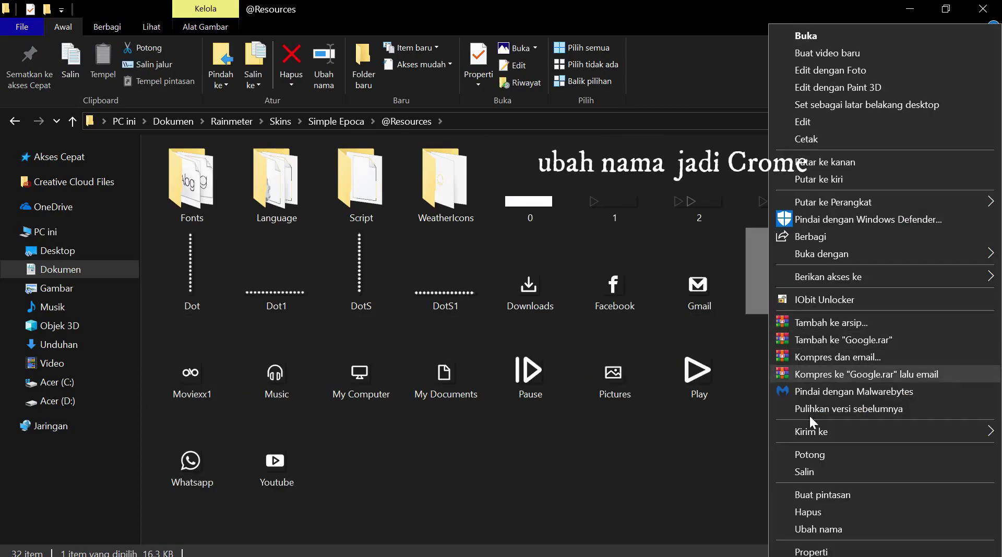
{"action": "left_click", "coordinate": [819, 523]}
{"action": "key", "text": "Caps_Lock"}
{"action": "type", "text": "Cr"}
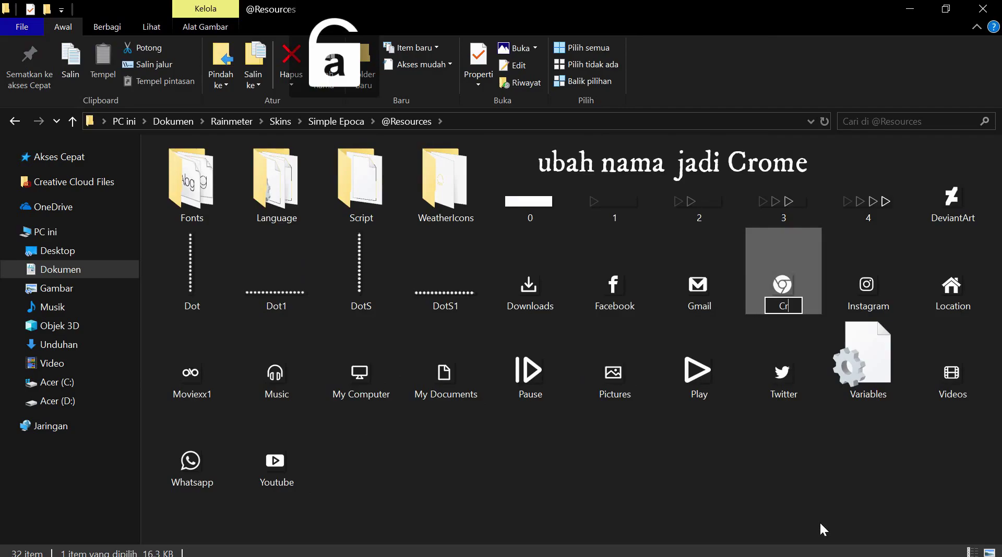
{"action": "type", "text": "ome"}
{"action": "key", "text": "Return"}
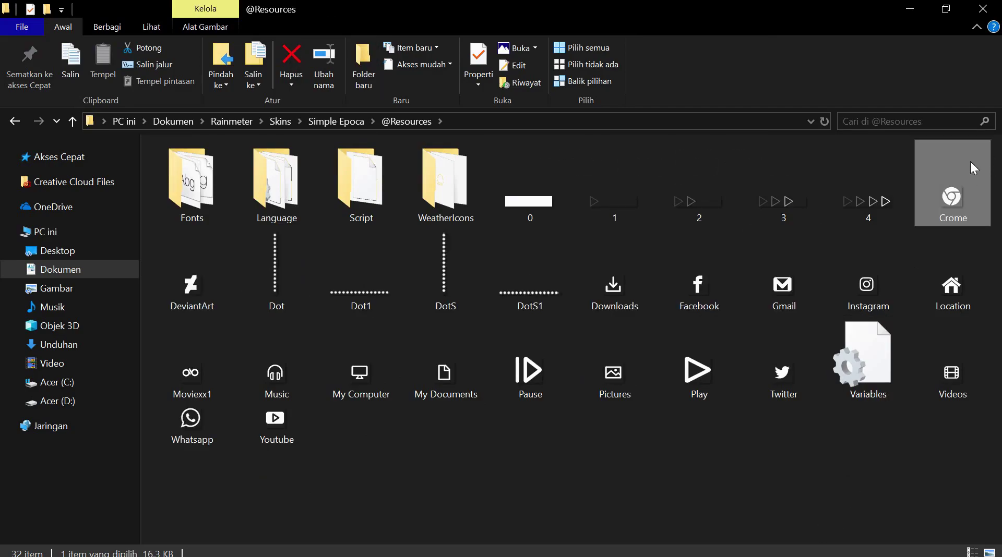
Copy all the text of the extracted Variables file in the dwonload folder on drive D and close the file.
{"action": "left_click", "coordinate": [89, 396]}
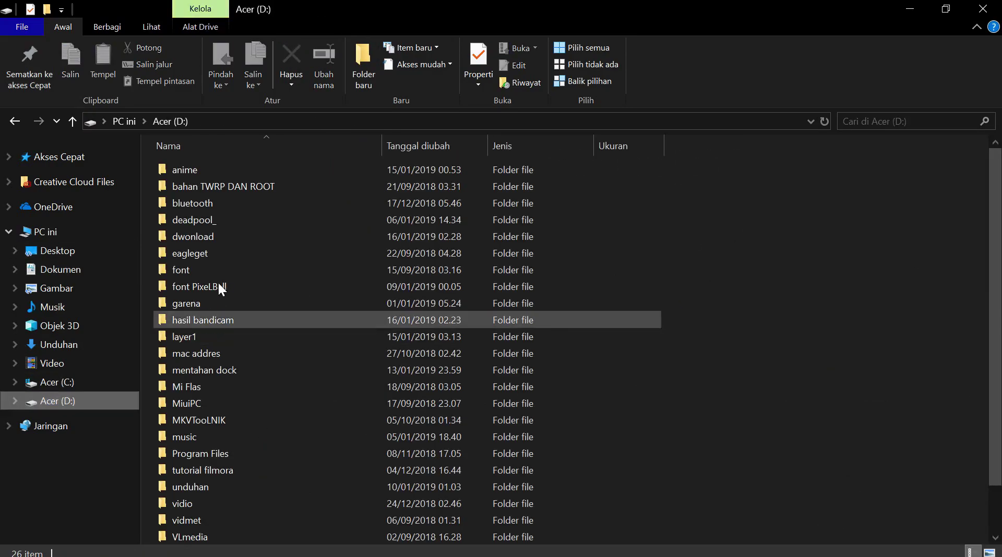
{"action": "double_click", "coordinate": [212, 237]}
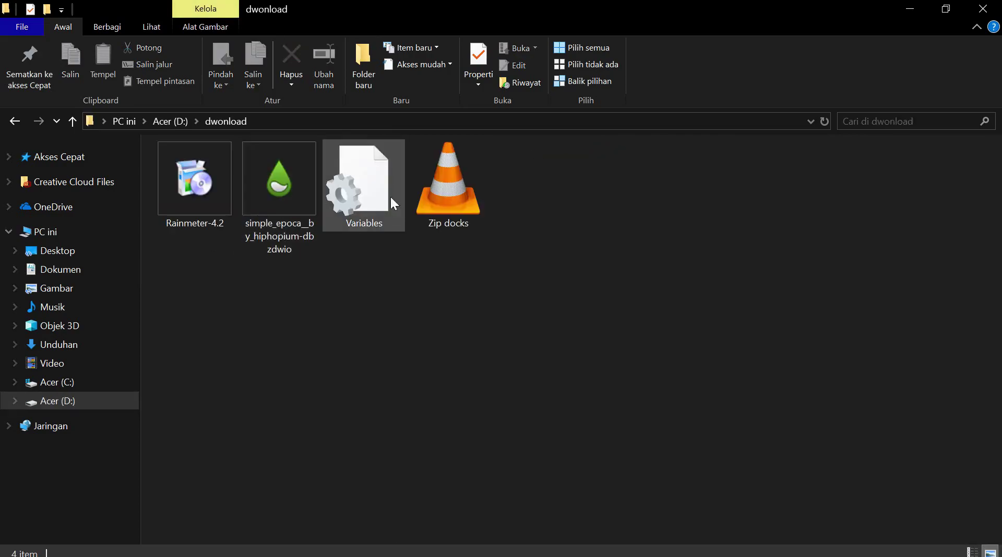
{"action": "double_click", "coordinate": [348, 173]}
{"action": "left_click_drag", "start_coordinate": [573, 66], "coordinate": [885, 315]}
{"action": "right_click", "coordinate": [611, 249]}
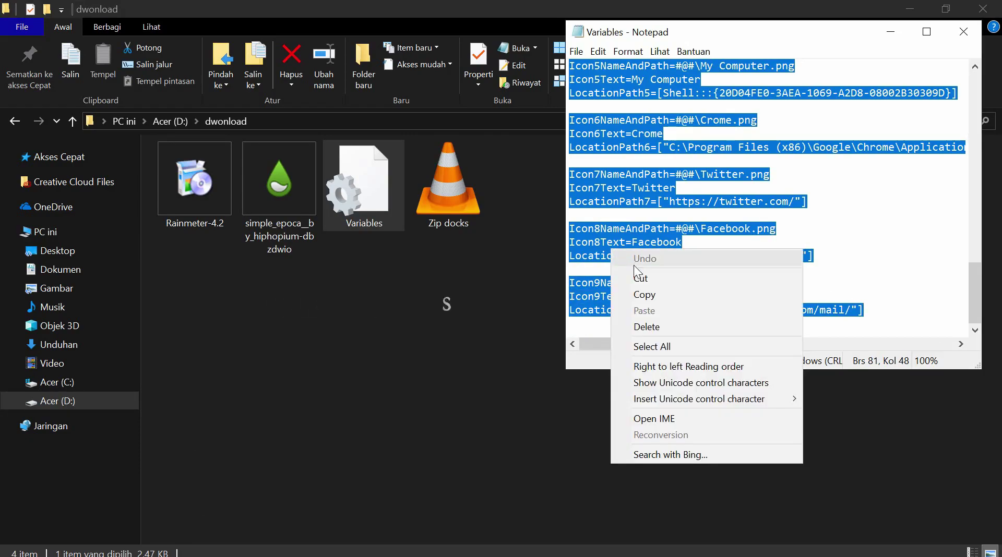
{"action": "left_click", "coordinate": [651, 293]}
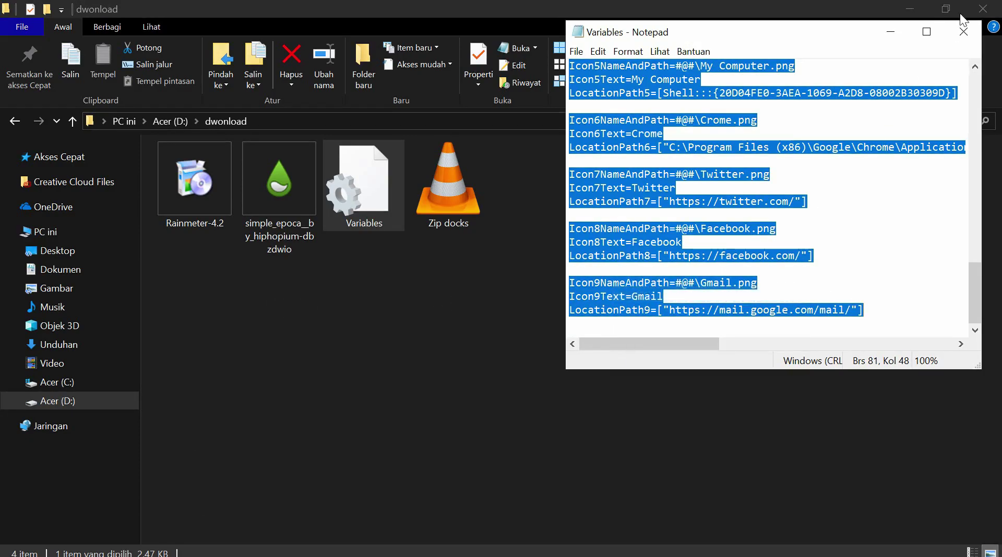
{"action": "left_click", "coordinate": [959, 40]}
{"action": "left_click", "coordinate": [79, 272]}
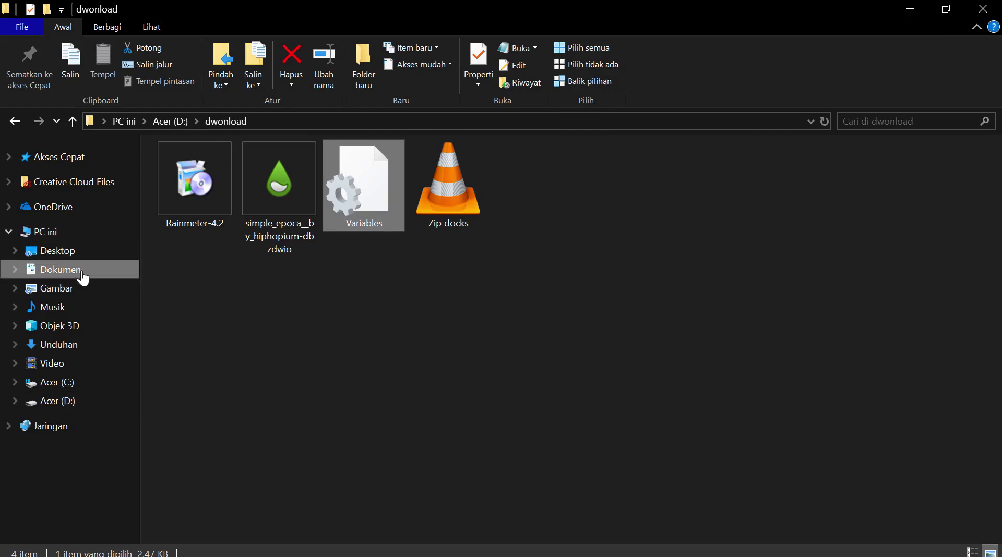
{"action": "double_click", "coordinate": [207, 251]}
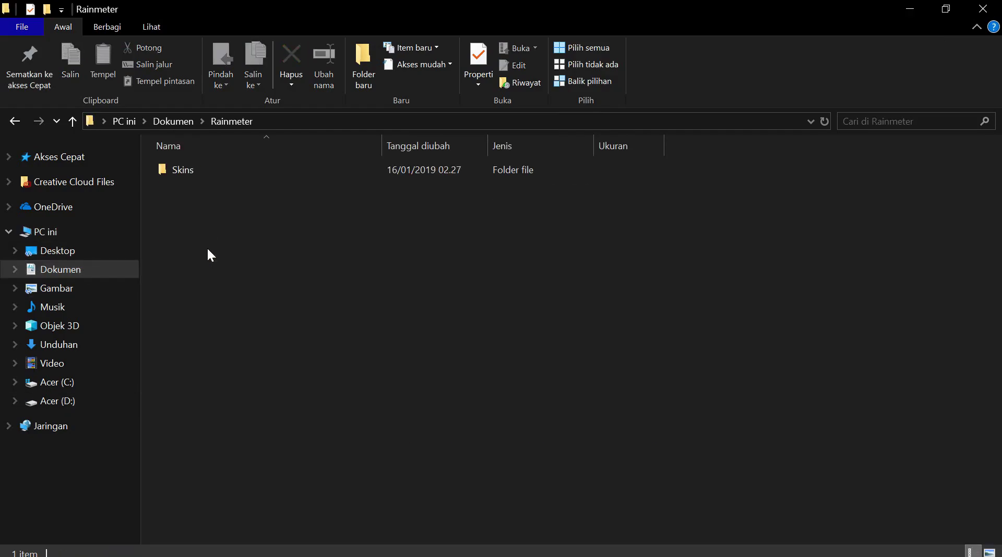
{"action": "double_click", "coordinate": [229, 170]}
{"action": "double_click", "coordinate": [224, 202]}
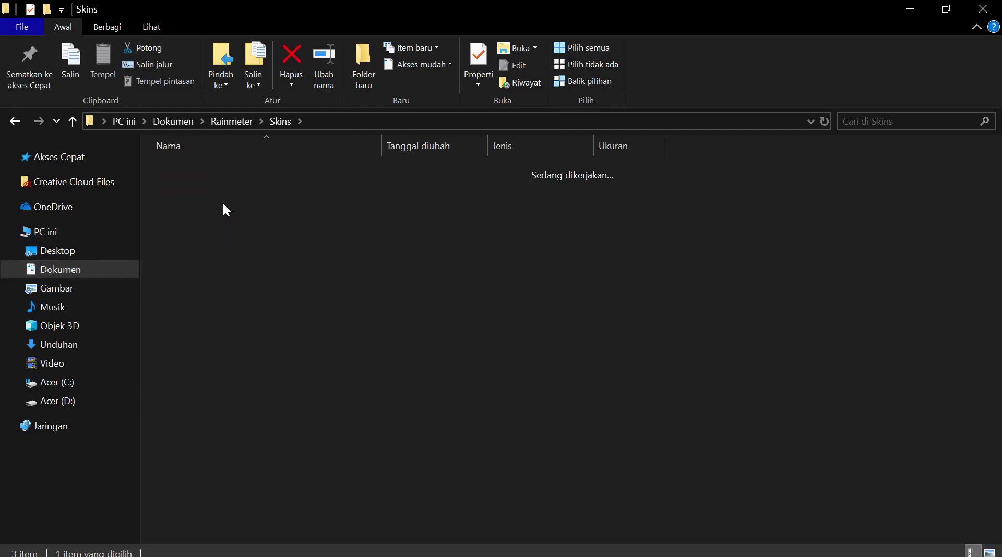
{"action": "double_click", "coordinate": [228, 171]}
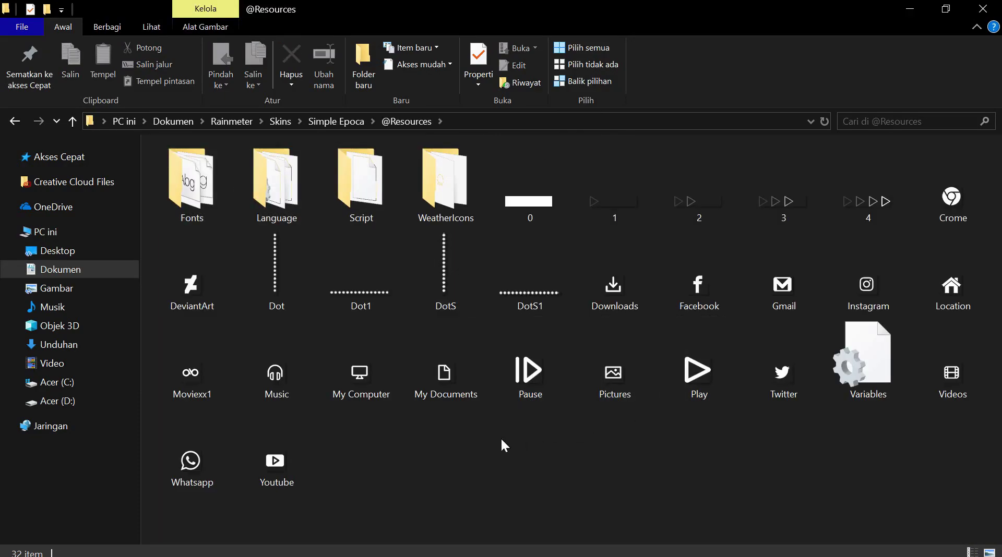
{"action": "double_click", "coordinate": [861, 360]}
{"action": "left_click_drag", "start_coordinate": [566, 72], "coordinate": [938, 311]}
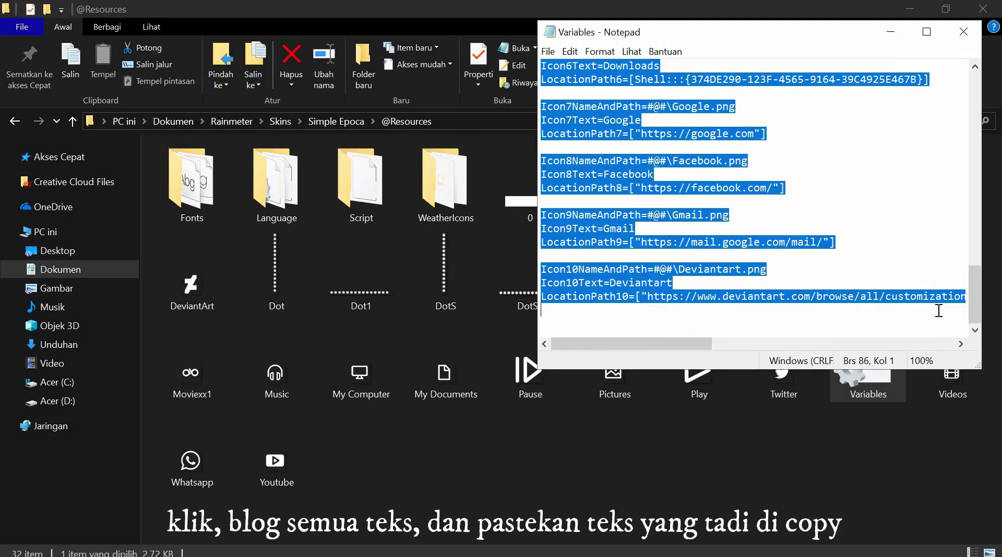
{"action": "right_click", "coordinate": [645, 272]}
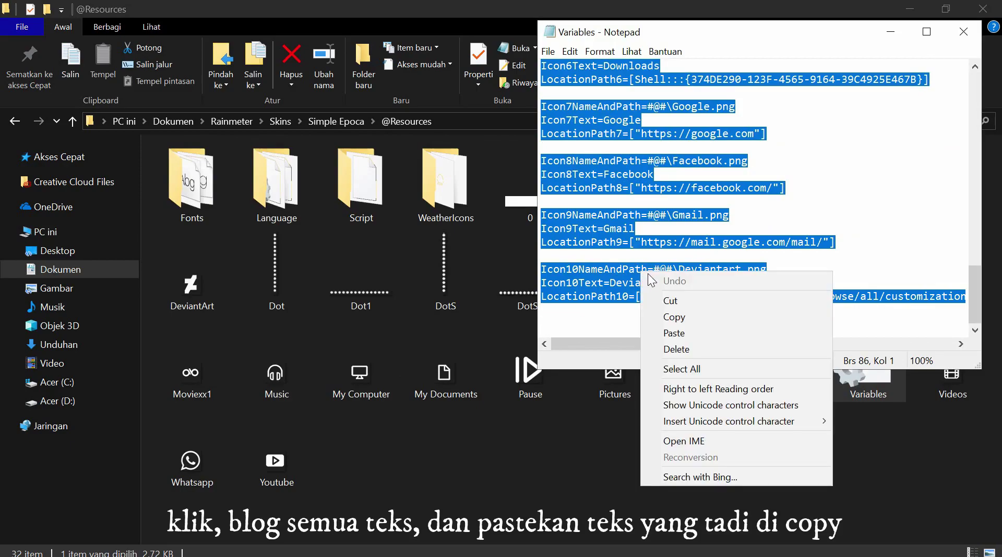
{"action": "left_click", "coordinate": [673, 334]}
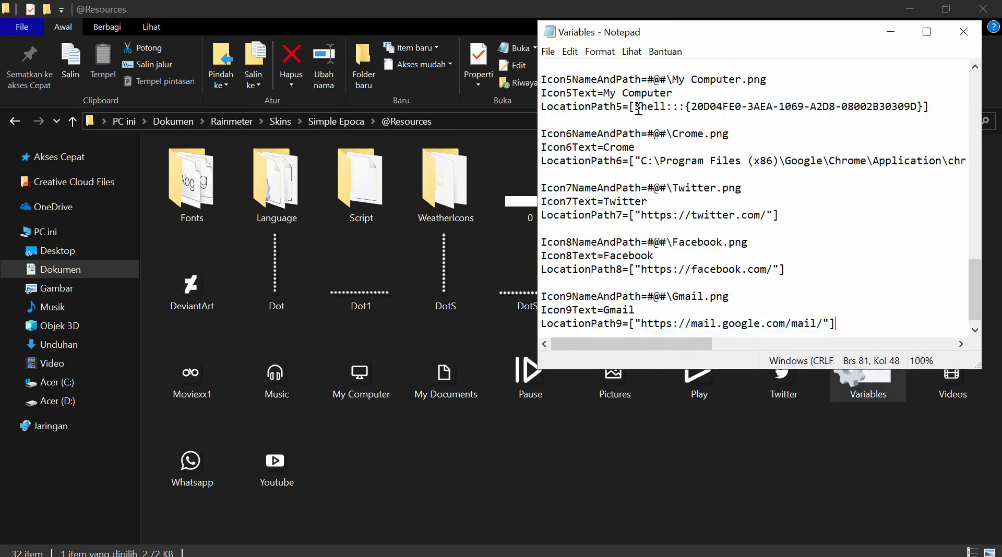
{"action": "left_click", "coordinate": [549, 52]}
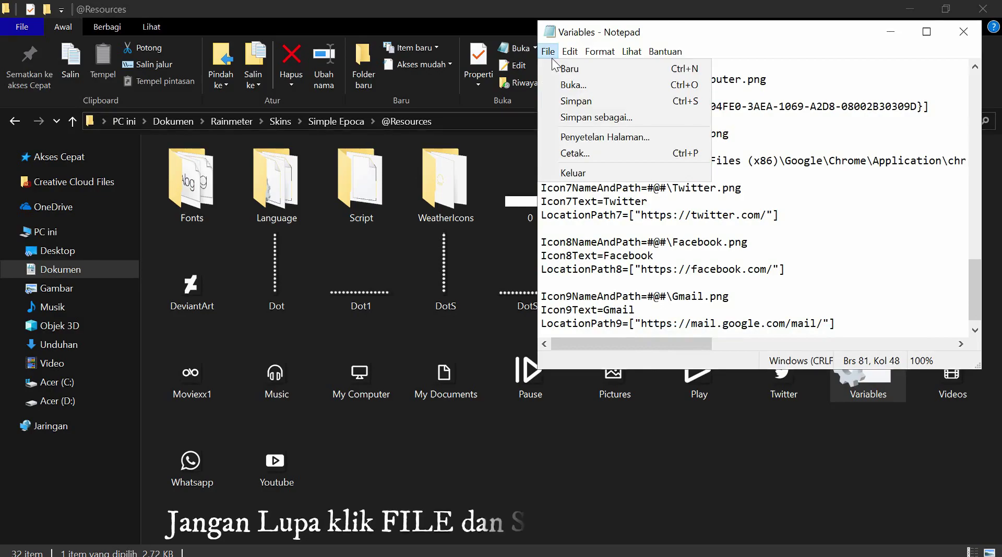
{"action": "left_click", "coordinate": [570, 99]}
{"action": "left_click", "coordinate": [963, 33]}
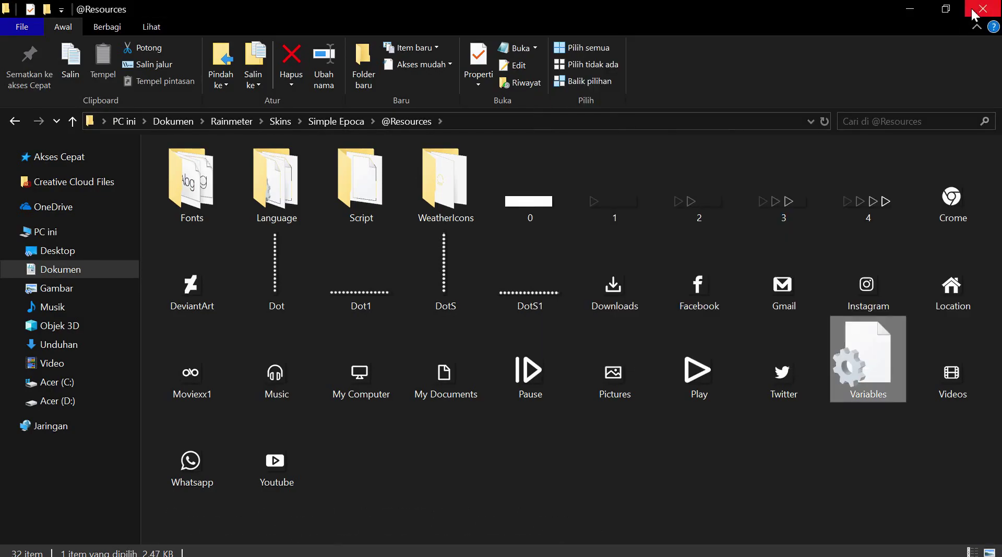
{"action": "left_click", "coordinate": [972, 11]}
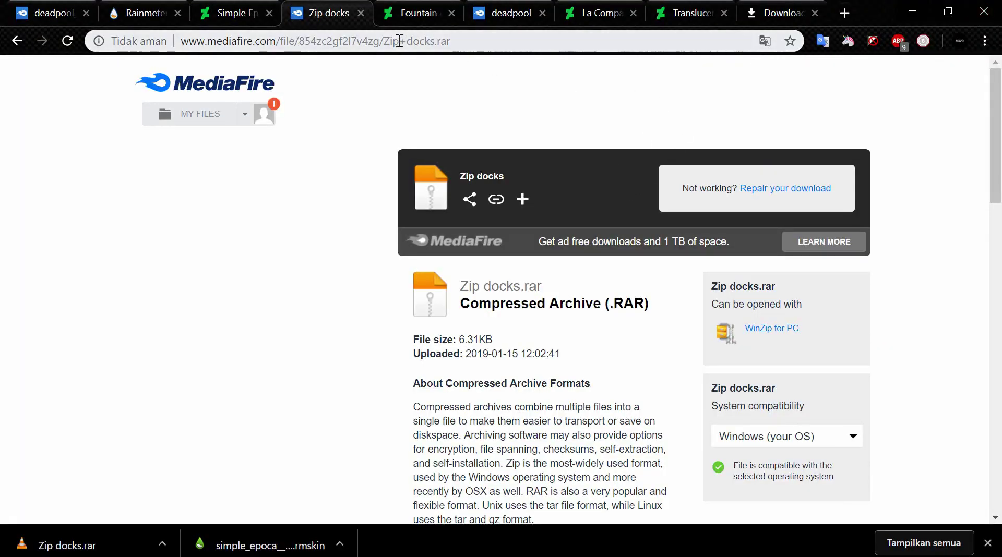
Download the Fountain of Colors music visualizer skin from its DeviantArt page into the dwonload folder and show the file there.
{"action": "left_click", "coordinate": [416, 14]}
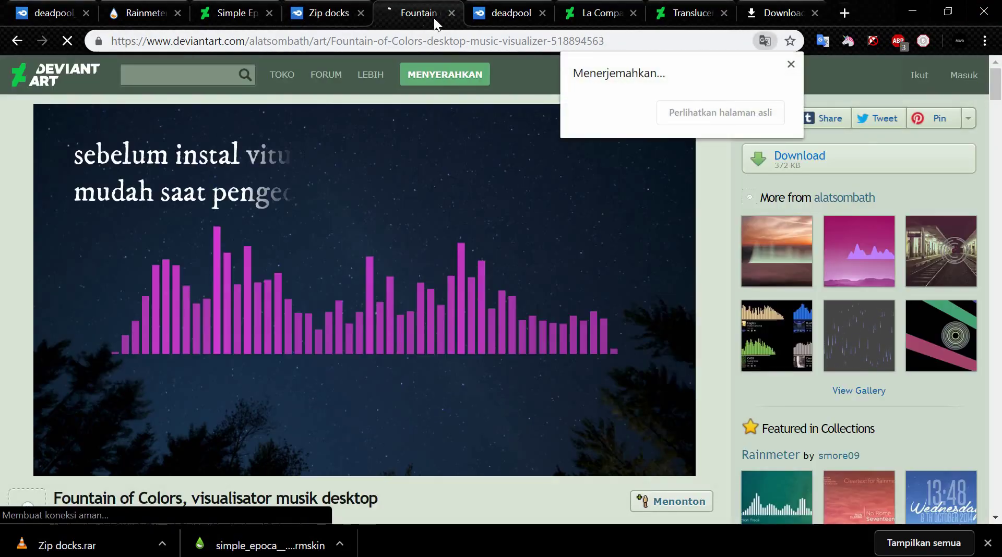
{"action": "left_click", "coordinate": [790, 65]}
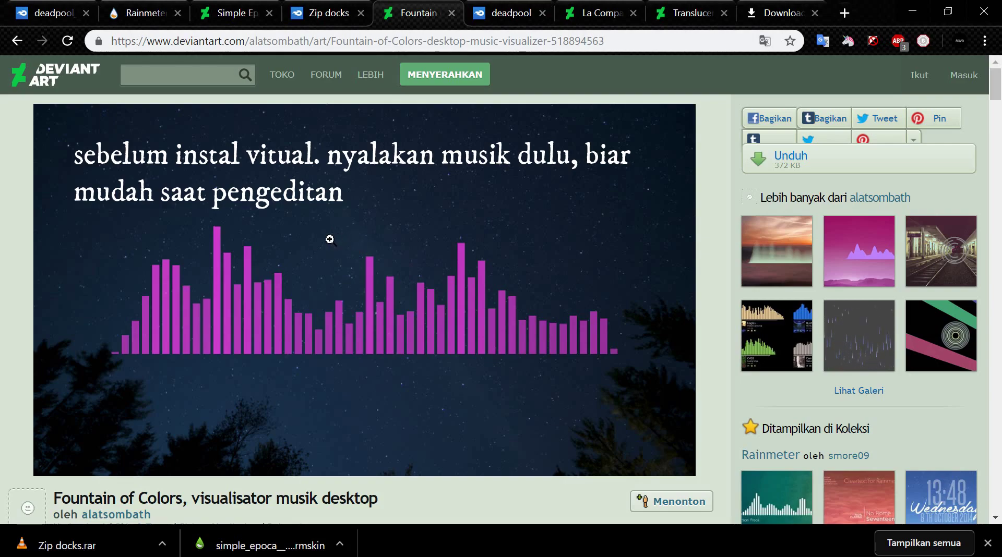
{"action": "left_click", "coordinate": [779, 166]}
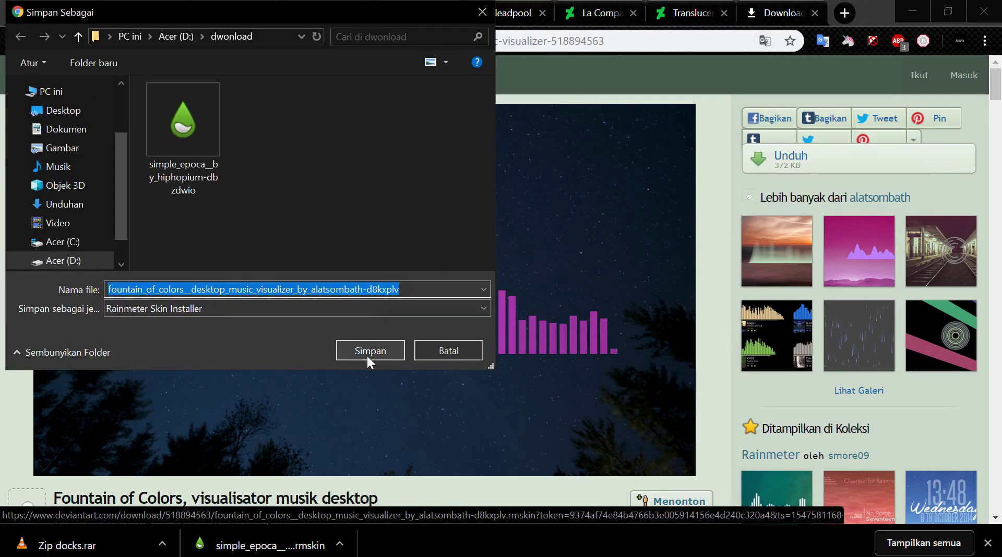
{"action": "left_click", "coordinate": [369, 351]}
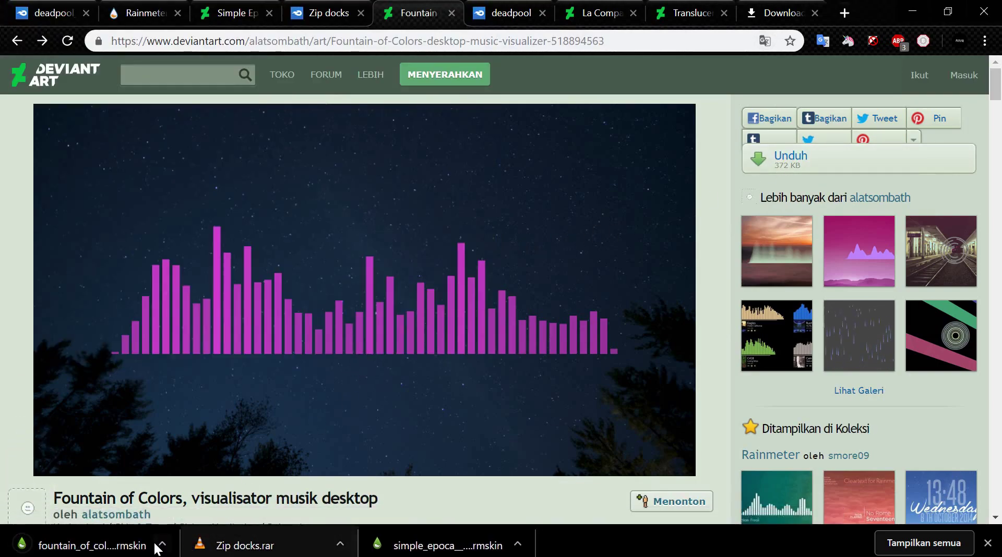
{"action": "left_click", "coordinate": [162, 544]}
{"action": "left_click", "coordinate": [198, 488]}
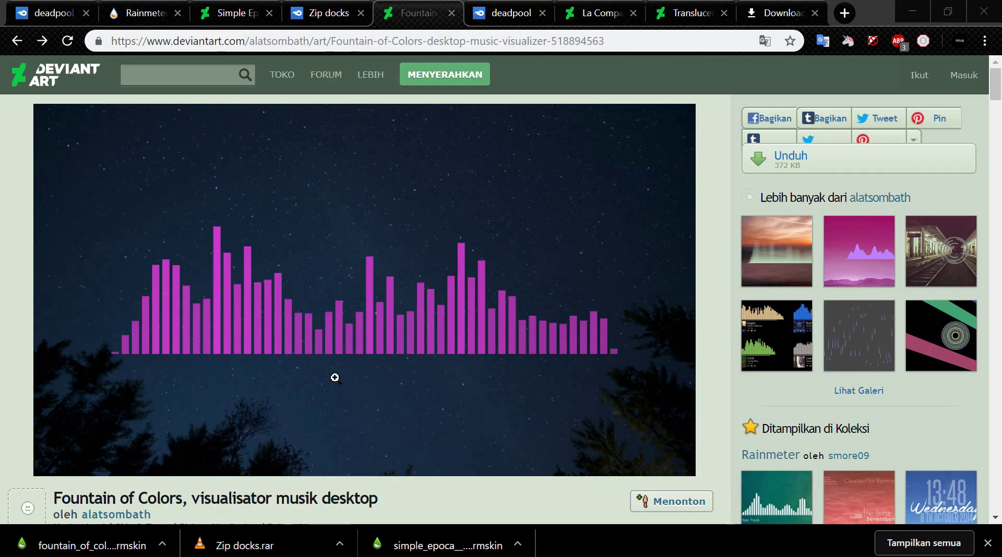
Install the downloaded Fountain of Colors skin with its AudioLevelBeta.dll plugin and minimize the open windows to show the desktop.
{"action": "double_click", "coordinate": [207, 199]}
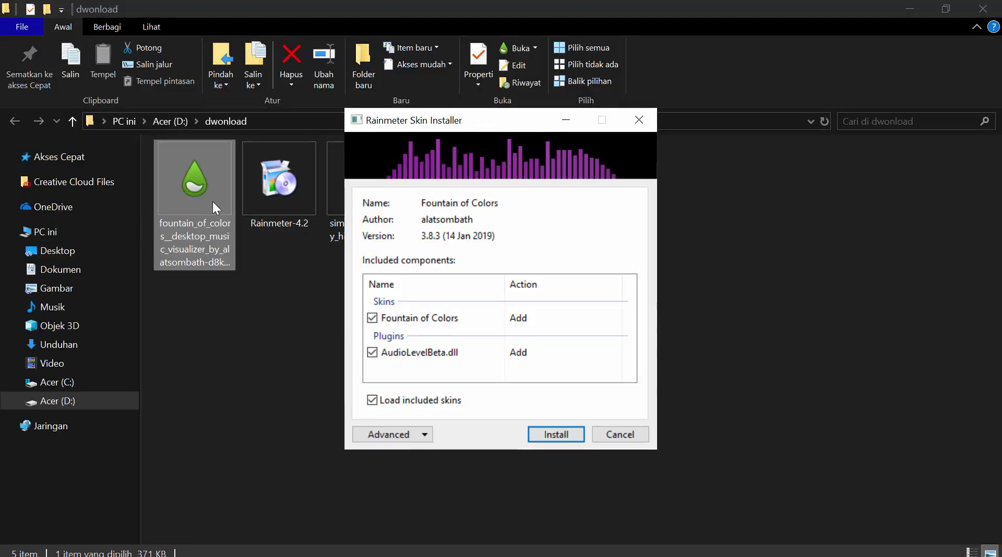
{"action": "left_click", "coordinate": [543, 429]}
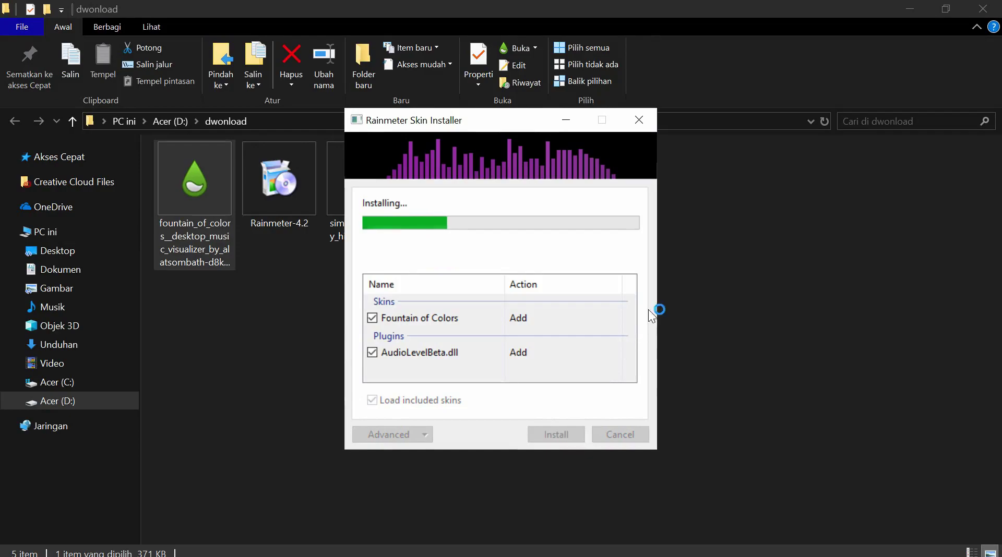
{"action": "left_click", "coordinate": [908, 7]}
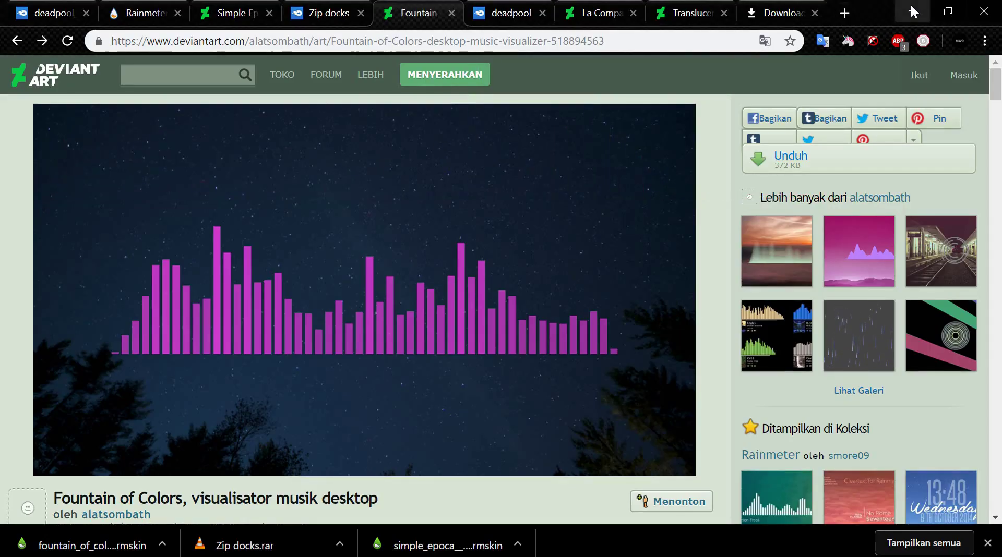
{"action": "left_click", "coordinate": [910, 3]}
Open the desktop visualizer's settings, set 110 generated bands and raise the bar height to its maximum.
{"action": "right_click", "coordinate": [383, 180]}
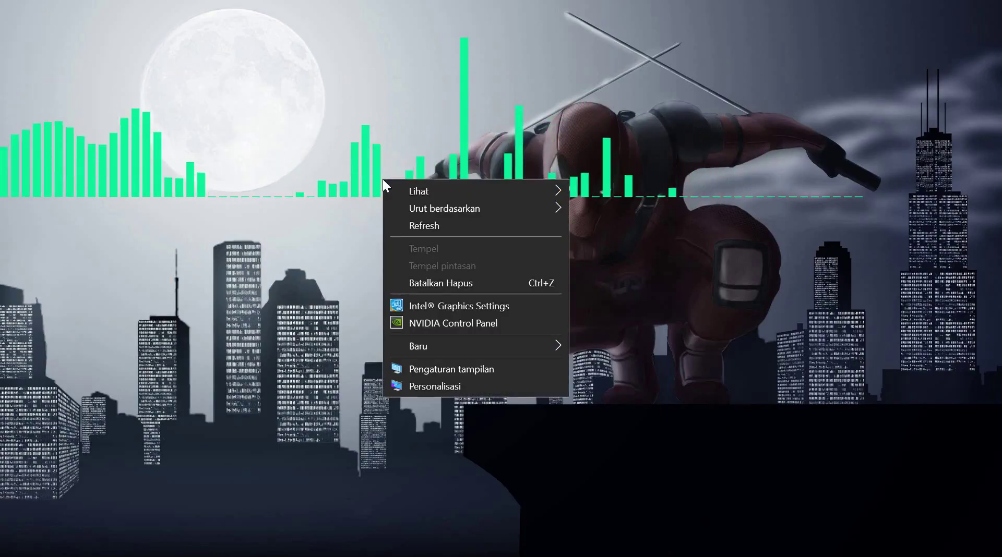
{"action": "left_click", "coordinate": [355, 168]}
{"action": "left_click", "coordinate": [355, 168]}
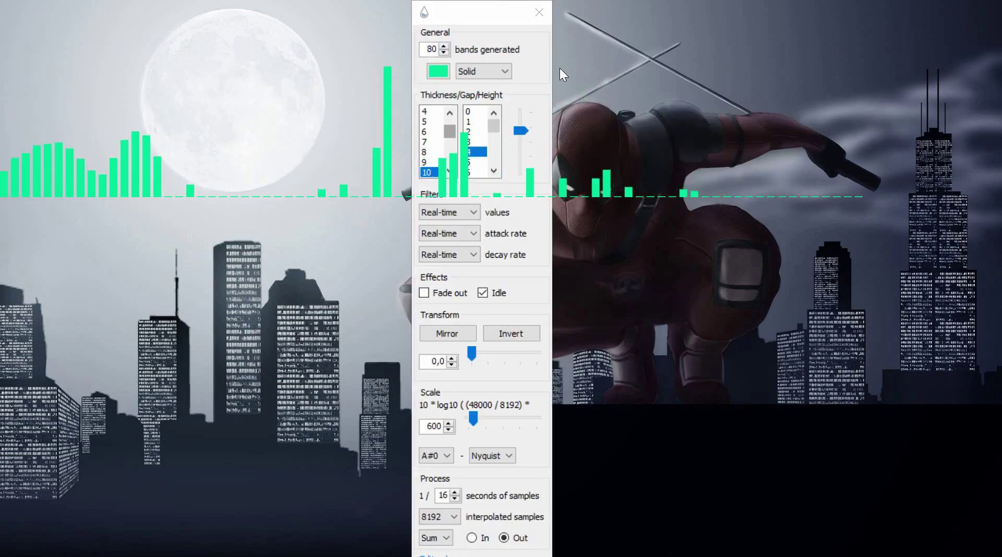
{"action": "left_click", "coordinate": [443, 46]}
{"action": "left_click", "coordinate": [443, 46]}
{"action": "left_click", "coordinate": [443, 46]}
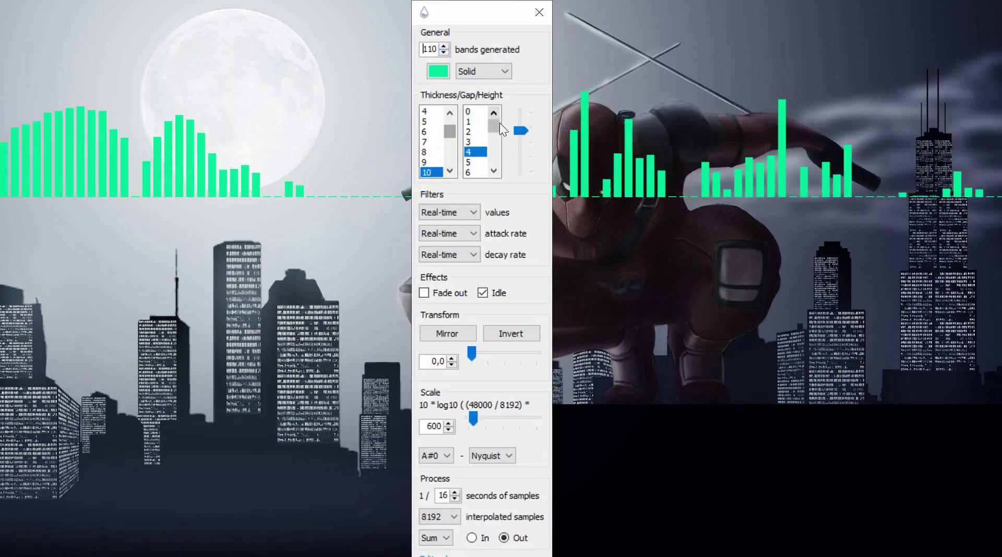
{"action": "left_click_drag", "start_coordinate": [517, 127], "coordinate": [518, 111]}
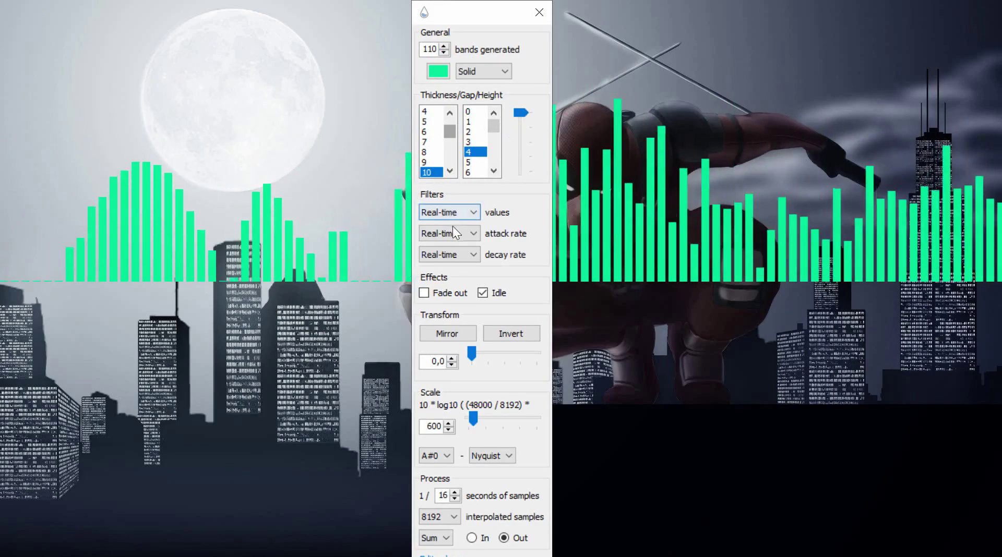
Set both the attack rate and decay rate filters of the visualizer to Very fast.
{"action": "left_click", "coordinate": [452, 230]}
{"action": "left_click", "coordinate": [452, 247]}
{"action": "left_click", "coordinate": [452, 249]}
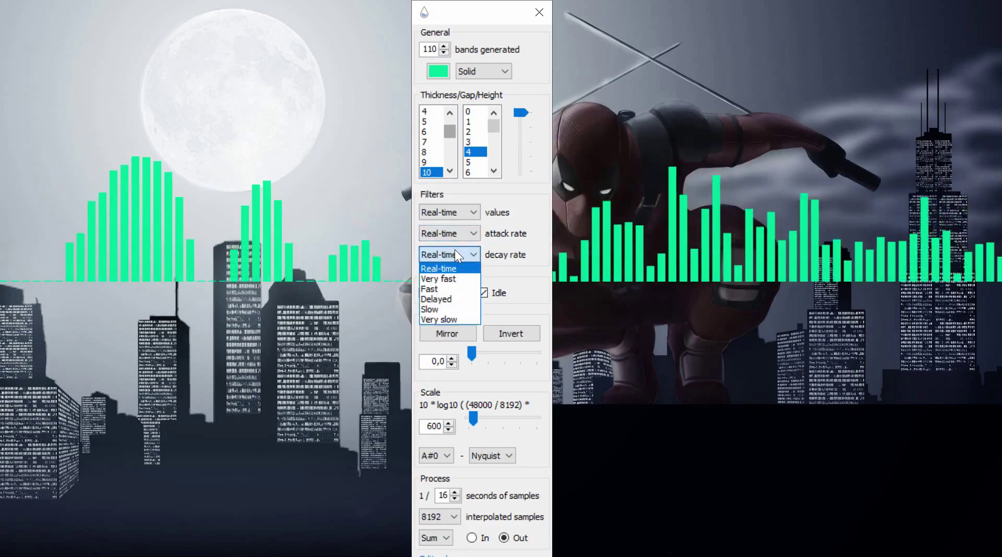
{"action": "left_click", "coordinate": [455, 249]}
{"action": "left_click", "coordinate": [457, 234]}
{"action": "left_click", "coordinate": [456, 253]}
{"action": "left_click", "coordinate": [450, 258]}
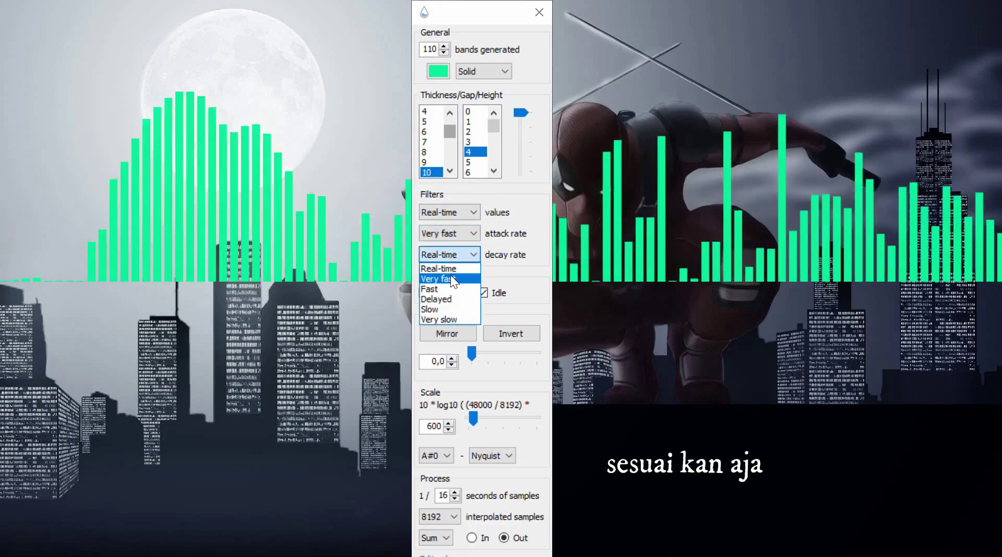
{"action": "left_click", "coordinate": [449, 275]}
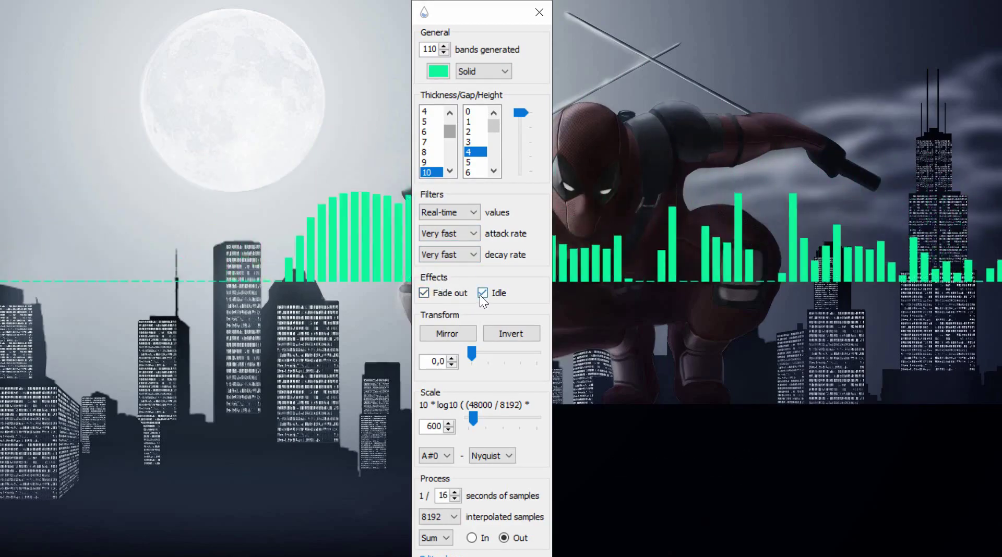
Enable the visualizer's Fade out effect, disable Idle, and raise the scale value to 8192.
{"action": "left_click", "coordinate": [481, 293]}
{"action": "left_click", "coordinate": [473, 417]}
{"action": "left_click_drag", "start_coordinate": [473, 415], "coordinate": [534, 415]}
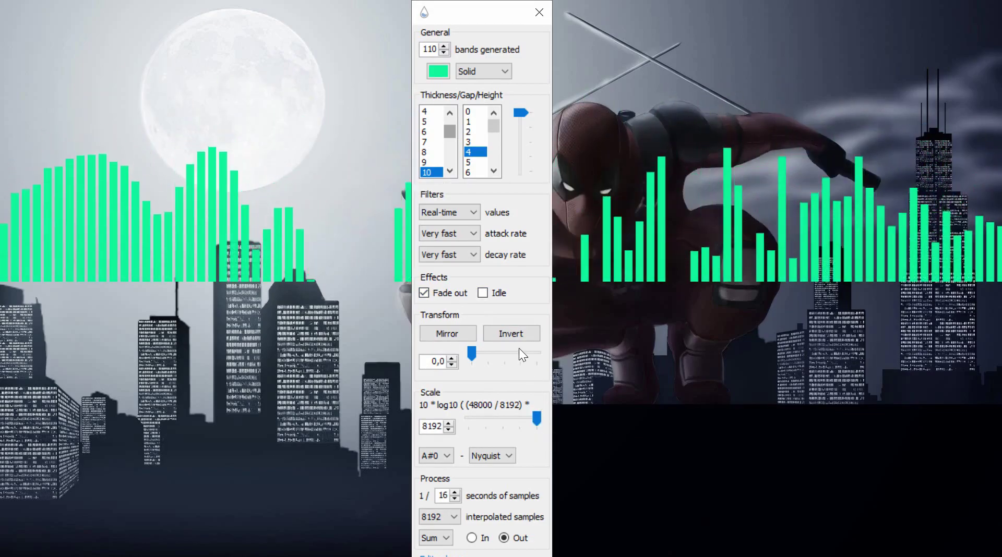
Set the visualizer's processing to 1/10 seconds of samples and 32768 interpolated samples.
{"action": "left_click", "coordinate": [455, 499]}
{"action": "left_click", "coordinate": [455, 499]}
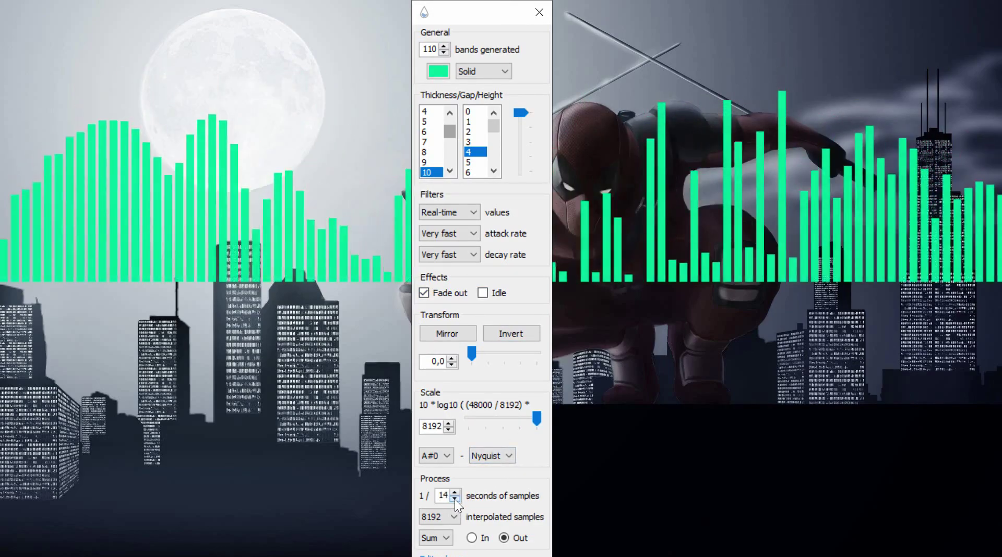
{"action": "left_click", "coordinate": [455, 499]}
{"action": "left_click", "coordinate": [455, 498]}
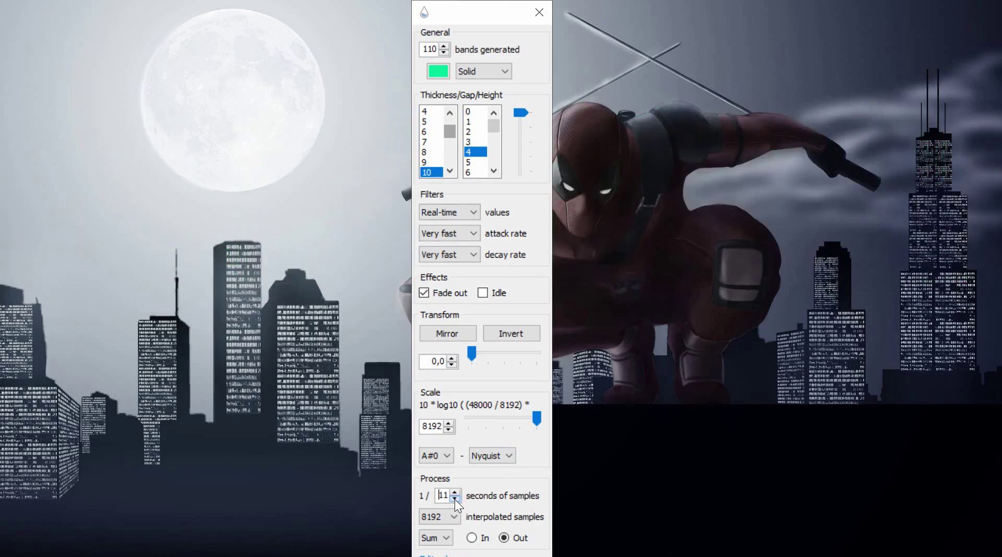
{"action": "left_click", "coordinate": [455, 499]}
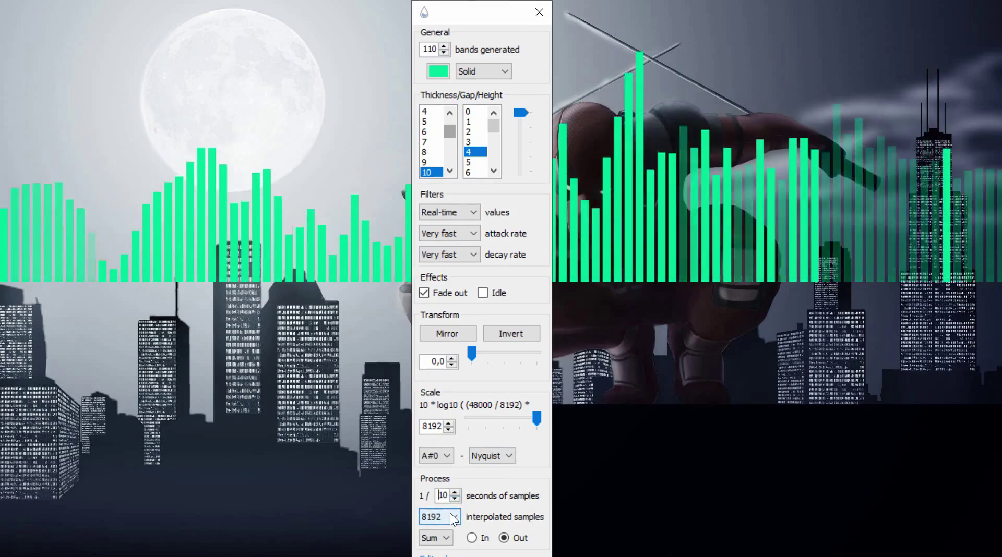
{"action": "left_click", "coordinate": [450, 513]}
{"action": "left_click", "coordinate": [445, 503]}
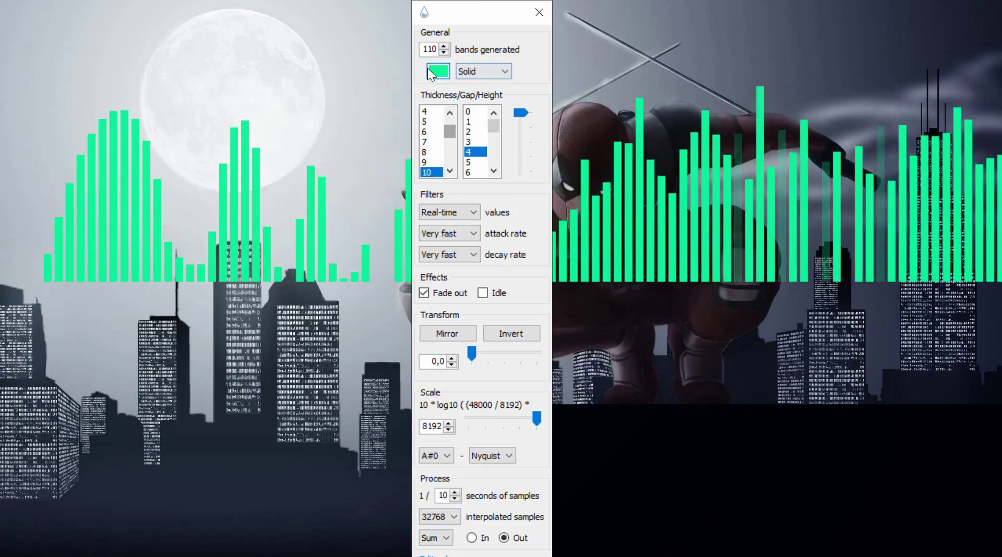
Change the visualizer's bar colour to red with hue 238, saturation 206 and luminosity 99, and close its settings.
{"action": "left_click", "coordinate": [429, 69]}
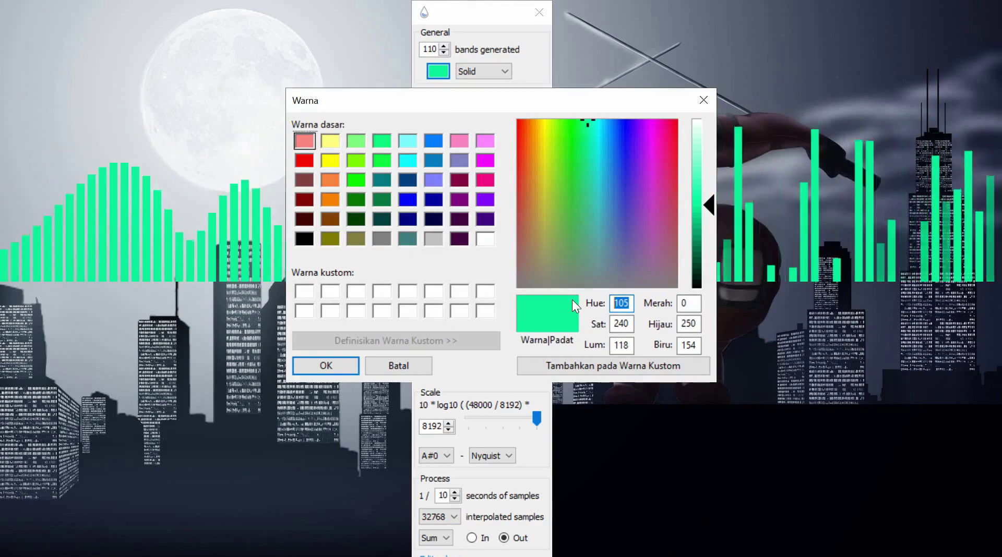
{"action": "type", "text": "236"}
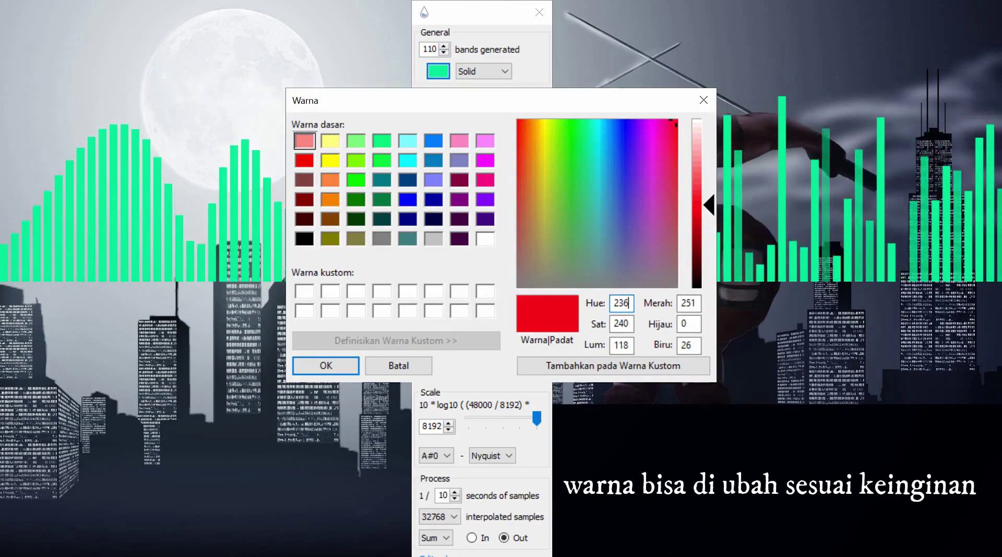
{"action": "key", "text": "BackSpace"}
{"action": "key", "text": "Tab"}
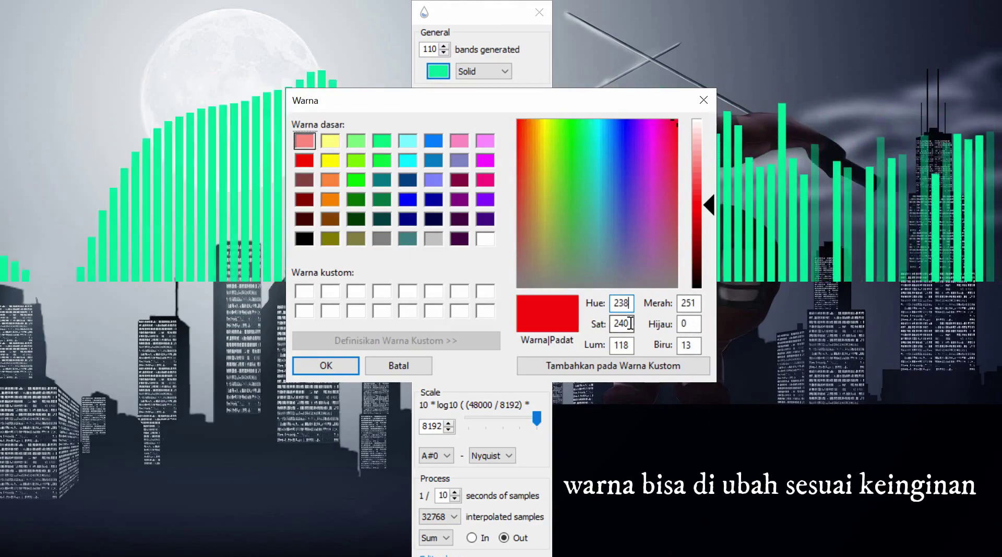
{"action": "type", "text": "206"}
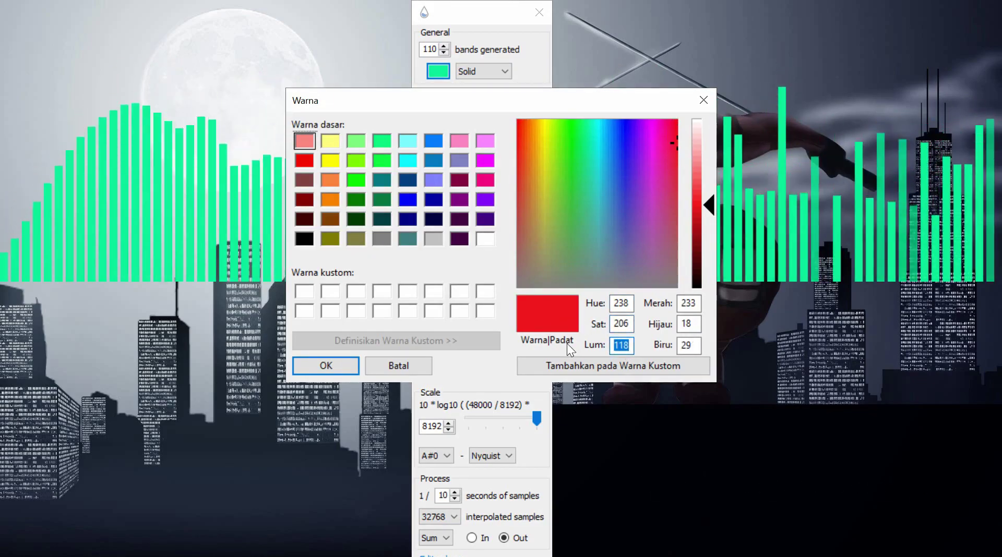
{"action": "type", "text": "99"}
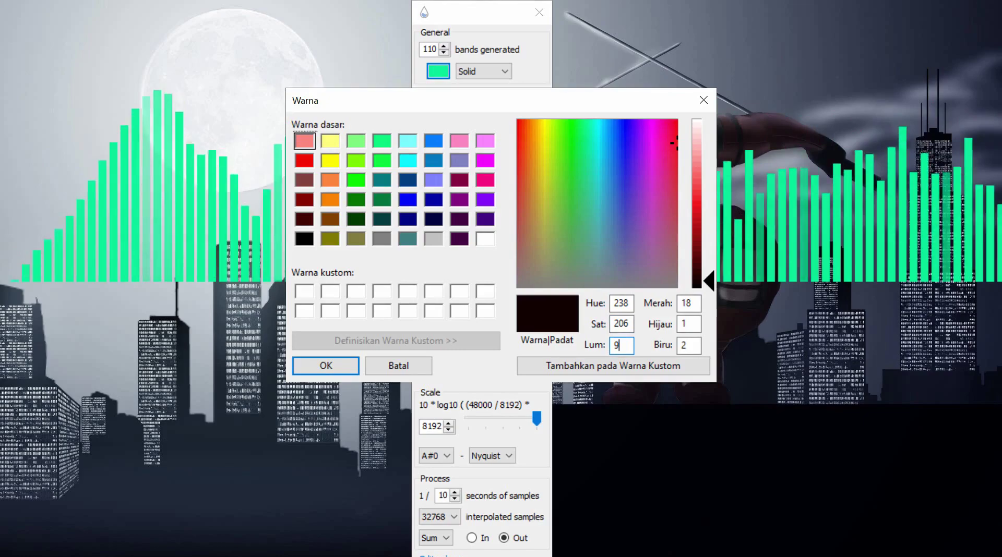
{"action": "left_click", "coordinate": [324, 366]}
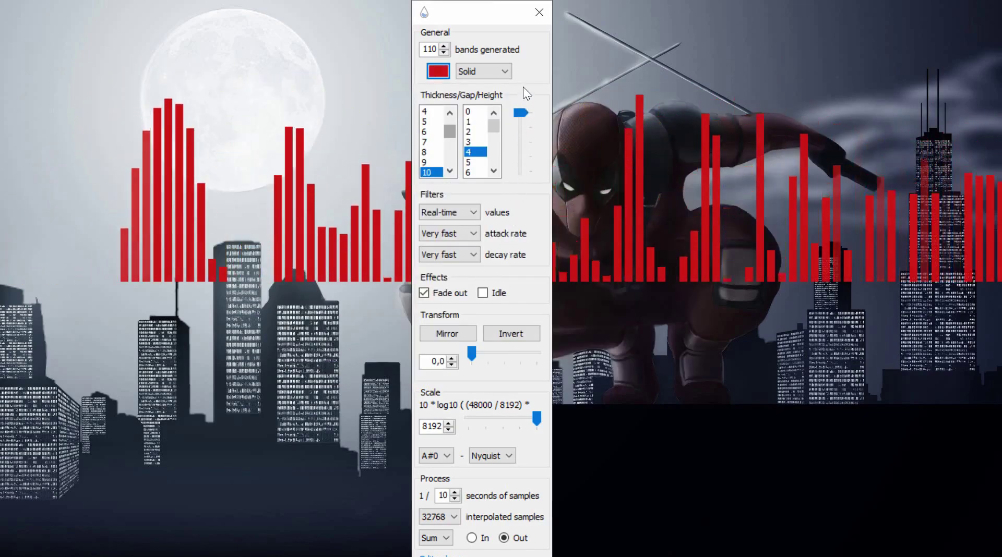
{"action": "left_click", "coordinate": [538, 12]}
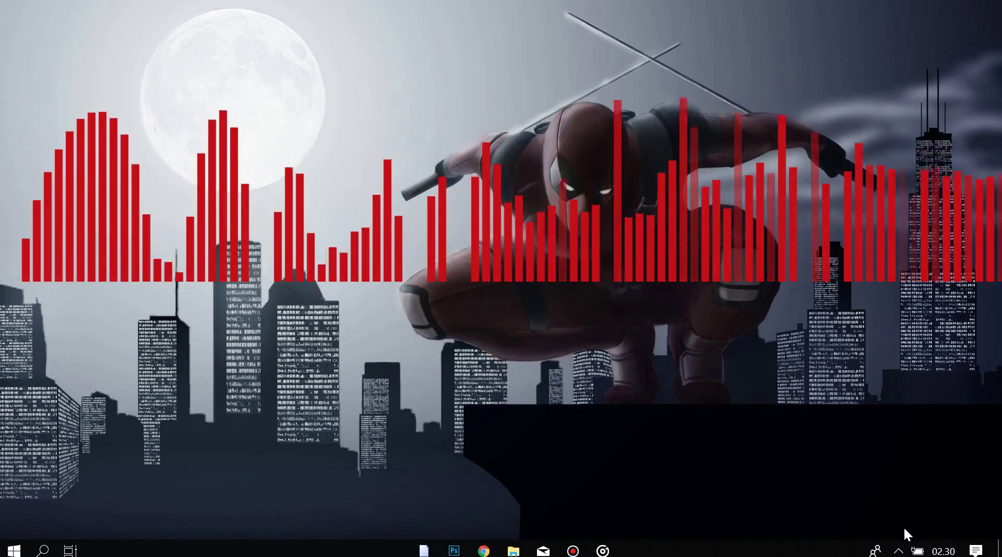
Open the Rainmeter manager, select Fountain of Colors.ini and set its vertical coordinate to 266.
{"action": "left_click", "coordinate": [898, 551]}
{"action": "left_click", "coordinate": [935, 470]}
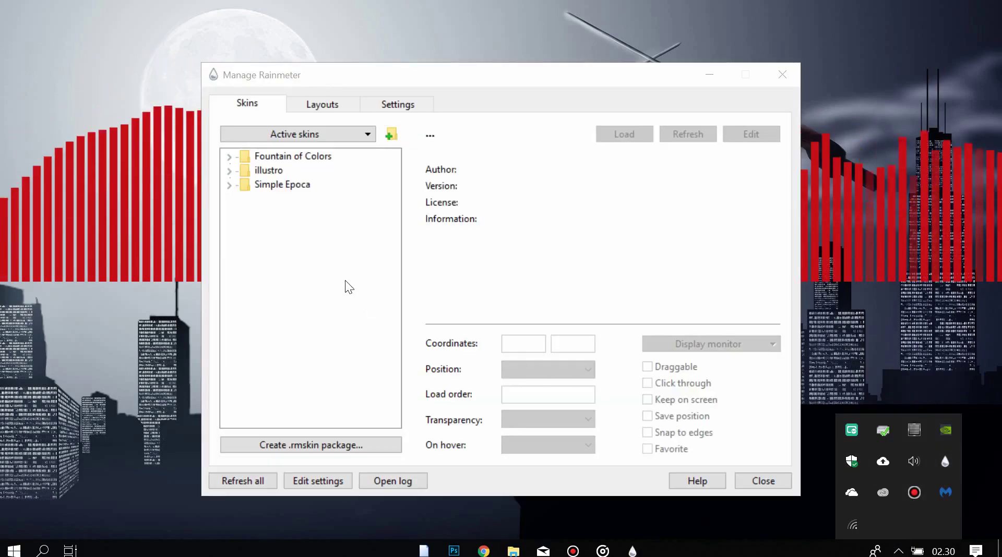
{"action": "left_click", "coordinate": [230, 156]}
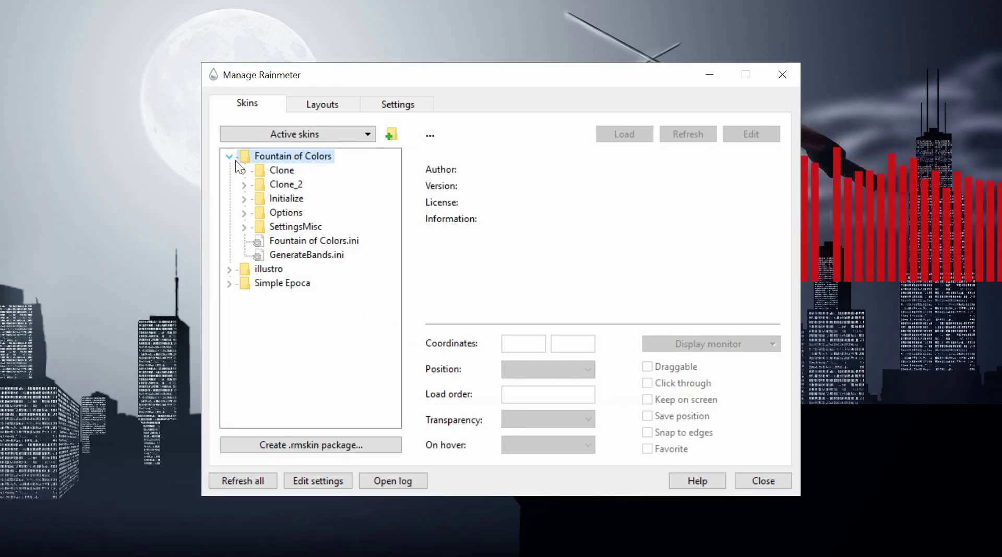
{"action": "left_click", "coordinate": [303, 239]}
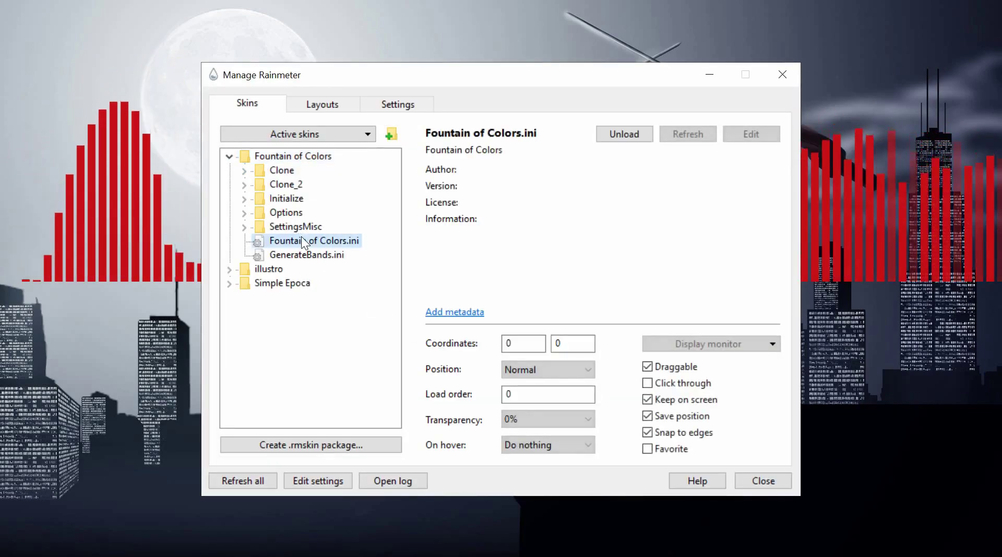
{"action": "left_click", "coordinate": [569, 343]}
{"action": "key", "text": "BackSpace"}
{"action": "type", "text": "266"}
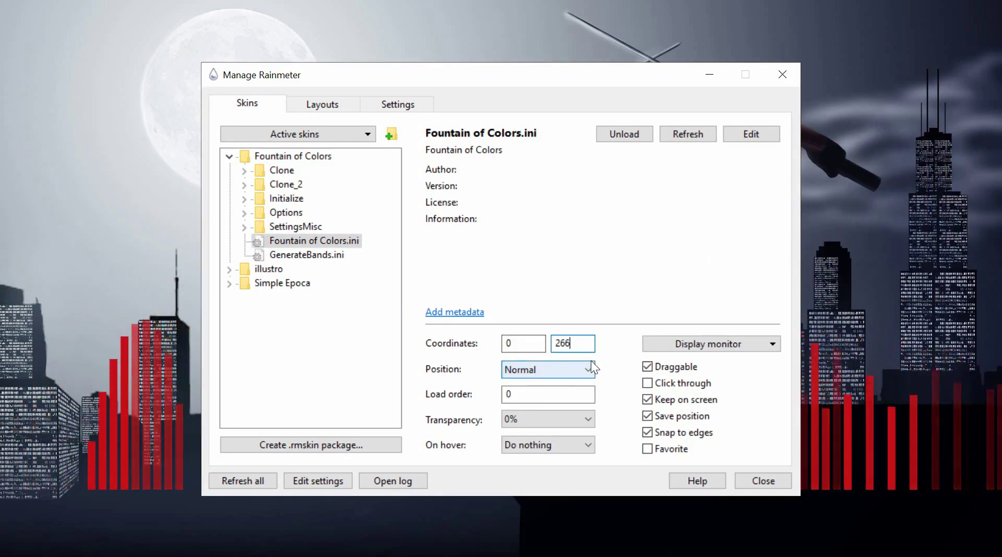
Set the Fountain of Colors skin's position to On desktop, transparency to 50% and hover behaviour to Fade in.
{"action": "left_click", "coordinate": [567, 371]}
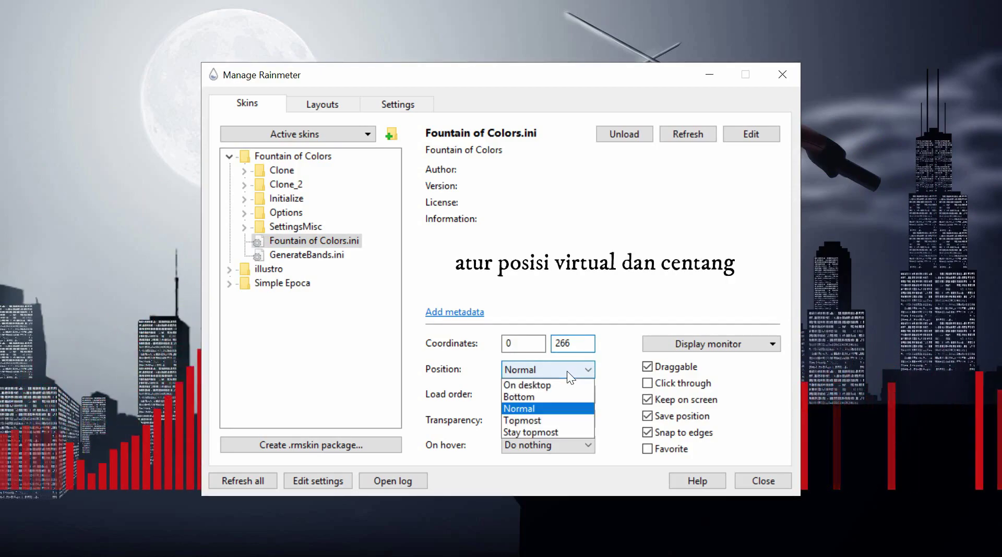
{"action": "left_click", "coordinate": [533, 386]}
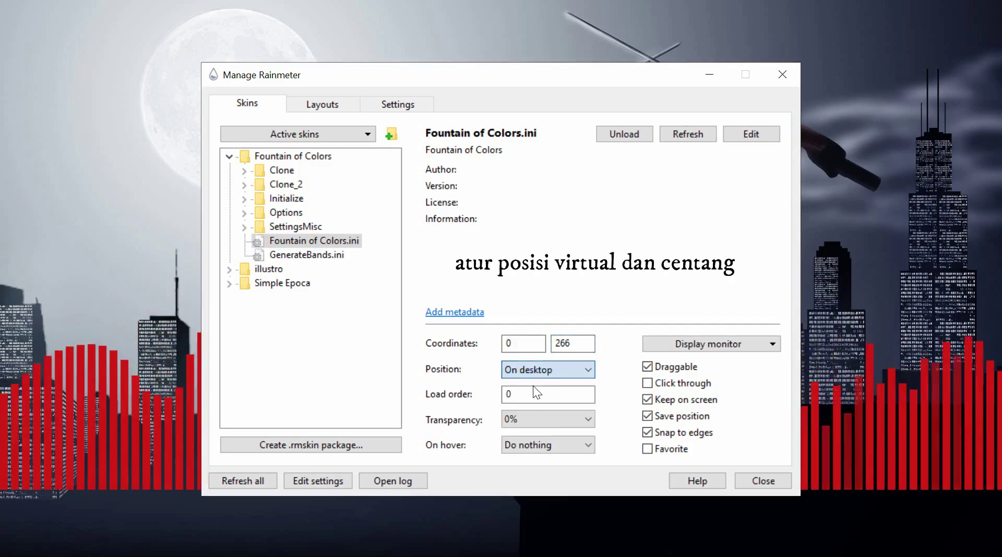
{"action": "left_click", "coordinate": [546, 418]}
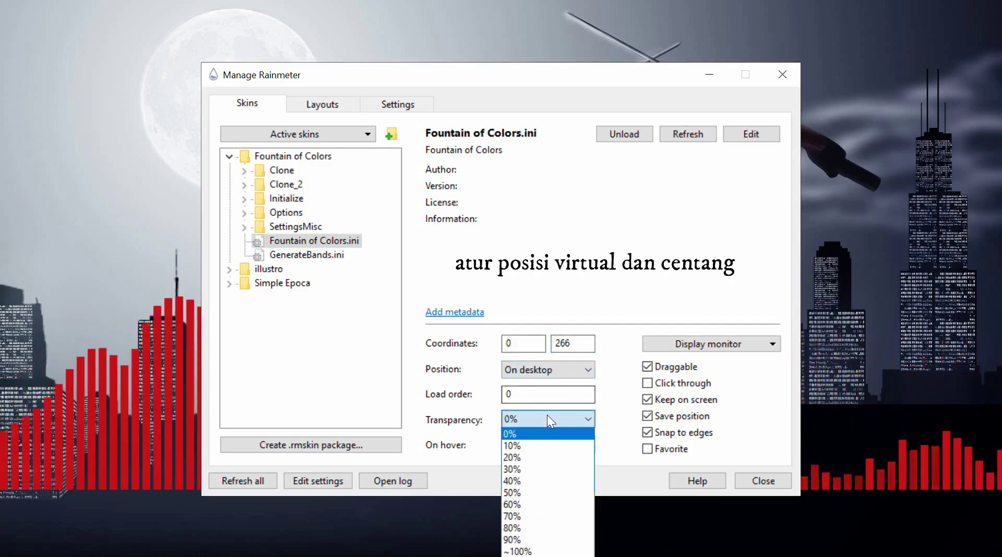
{"action": "left_click", "coordinate": [525, 492]}
{"action": "left_click", "coordinate": [530, 450]}
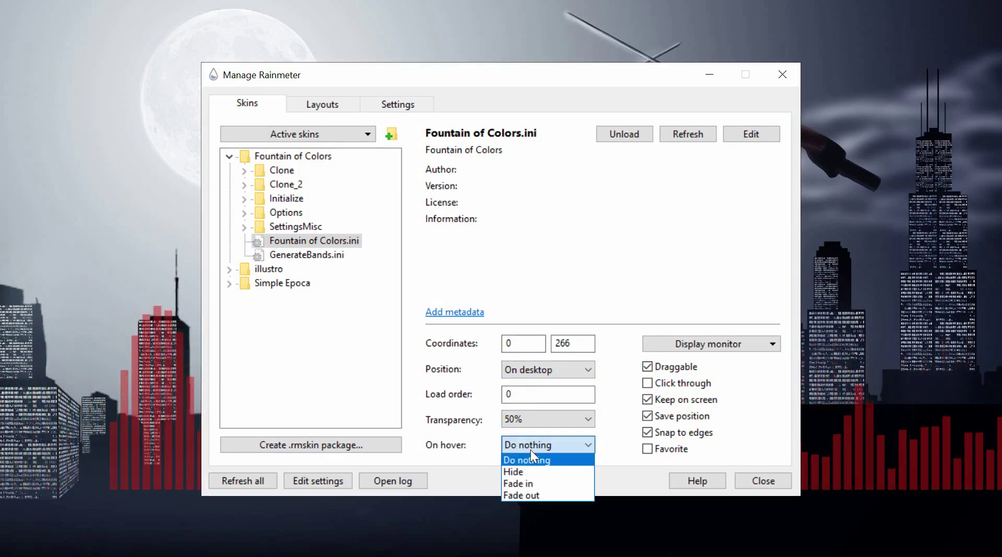
{"action": "left_click", "coordinate": [533, 481]}
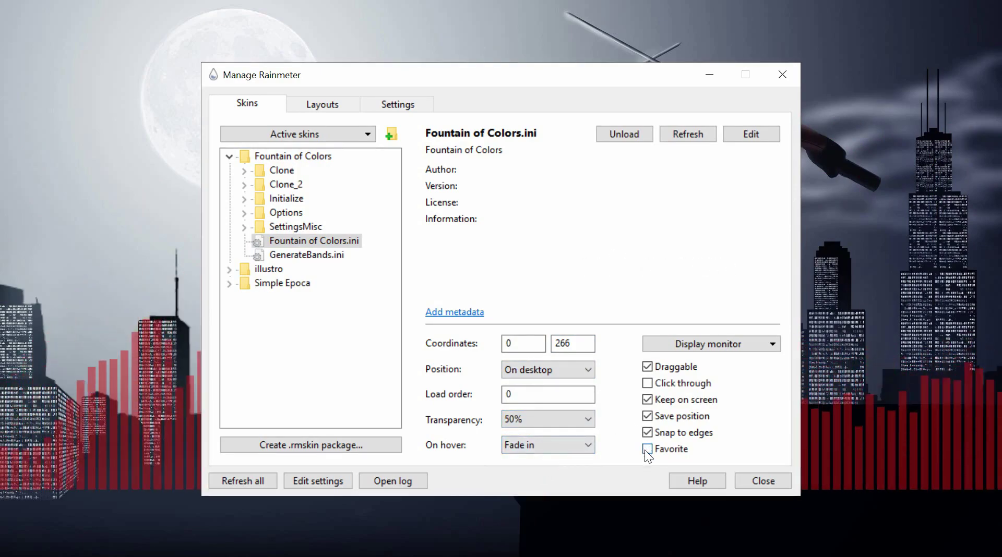
Enable Click through and Favorite for the Fountain of Colors skin, refresh it and close the Rainmeter manager.
{"action": "left_click", "coordinate": [647, 384]}
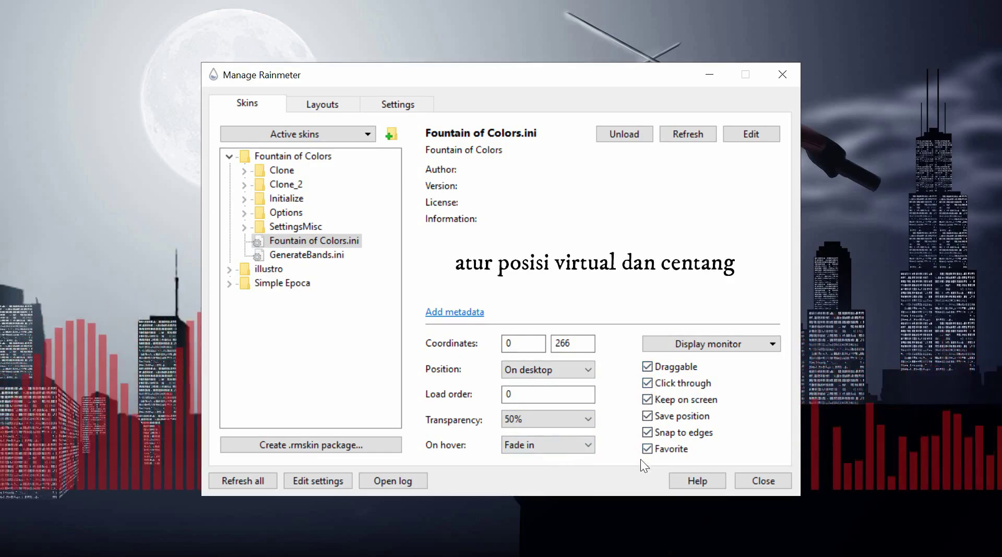
{"action": "left_click", "coordinate": [696, 130]}
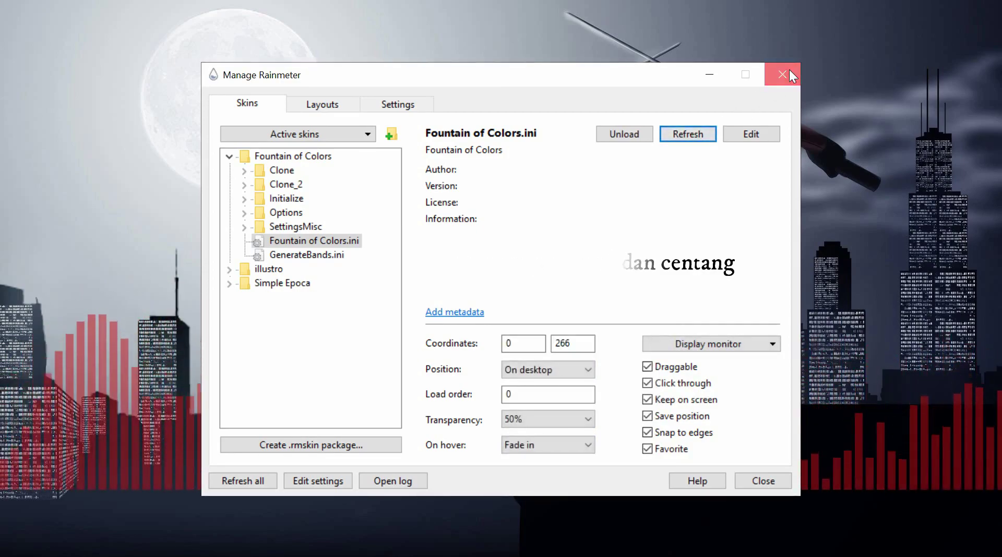
{"action": "left_click", "coordinate": [782, 73]}
Switch to Chrome, download deadpool.rmskin from its MediaFire page and save it in the dwonload folder.
{"action": "mouse_move", "coordinate": [487, 553]}
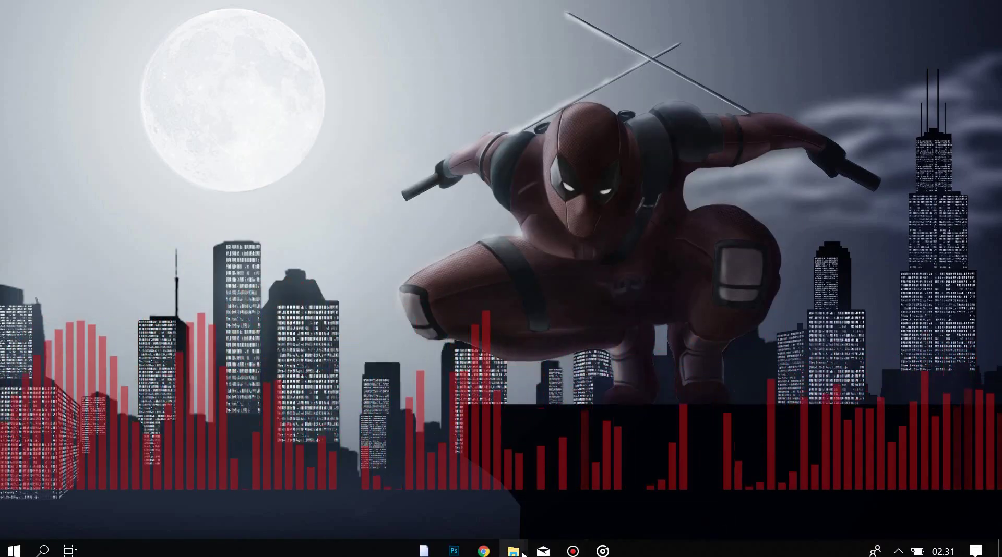
{"action": "left_click", "coordinate": [484, 551]}
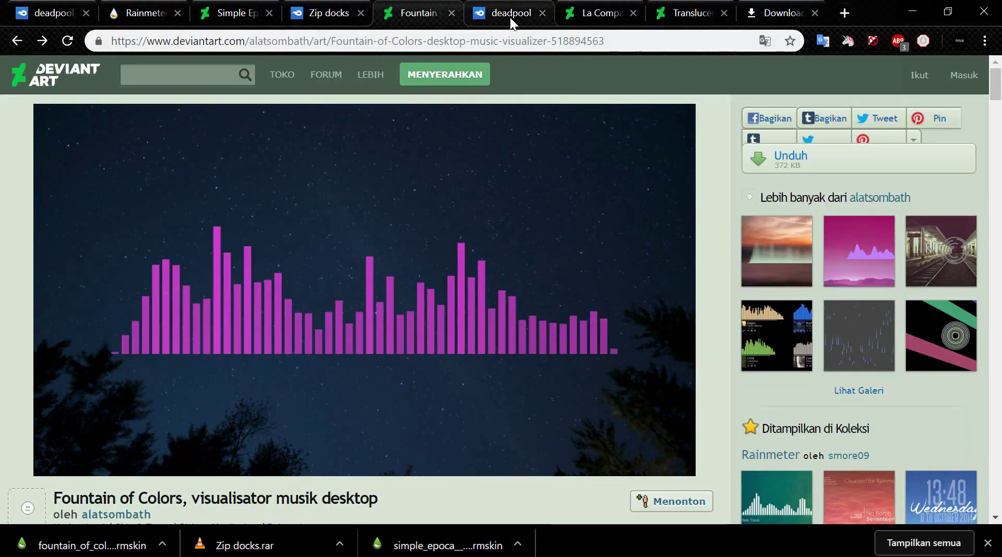
{"action": "left_click", "coordinate": [509, 15]}
{"action": "left_click", "coordinate": [731, 200]}
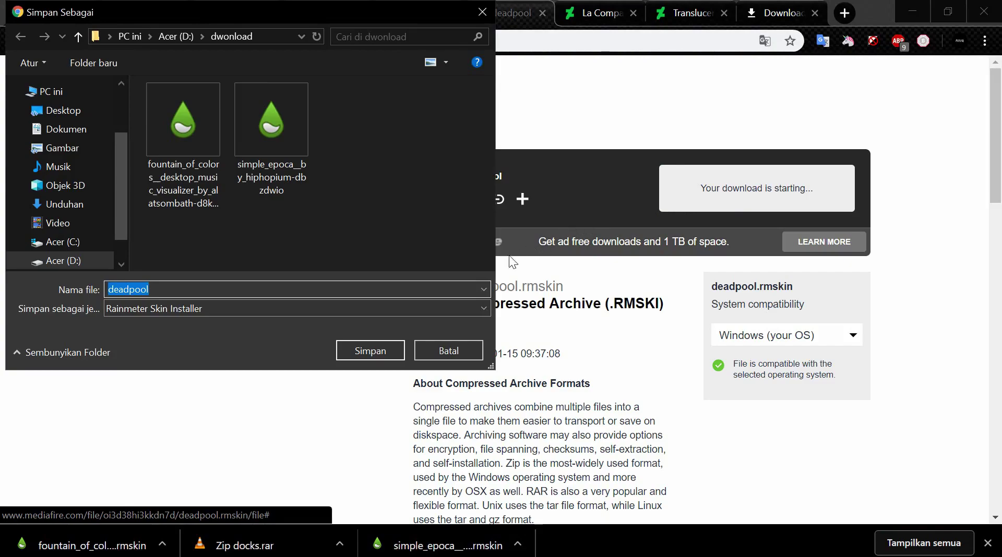
{"action": "left_click", "coordinate": [357, 350]}
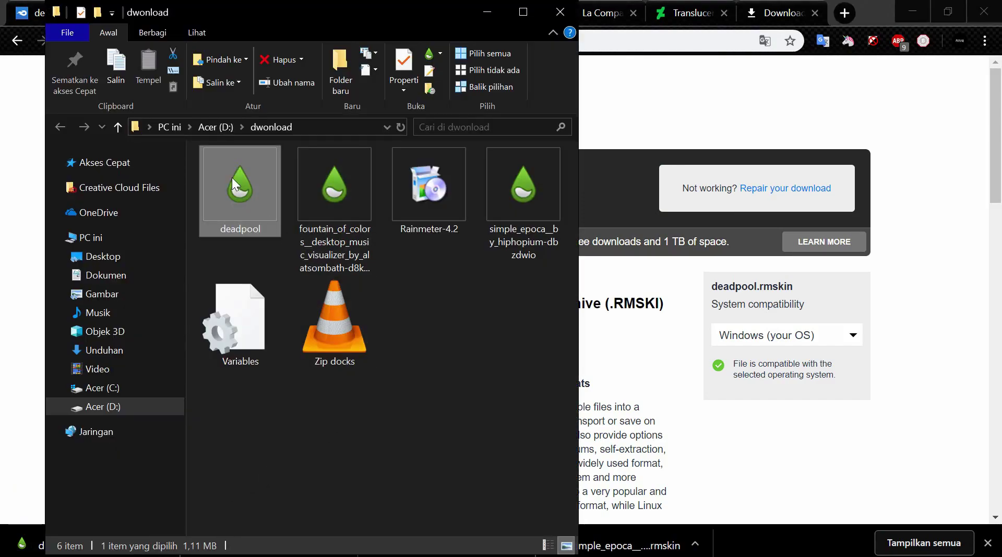
Install the layer1 skin from the downloaded deadpool package, close the folder and minimize the browser.
{"action": "double_click", "coordinate": [232, 177]}
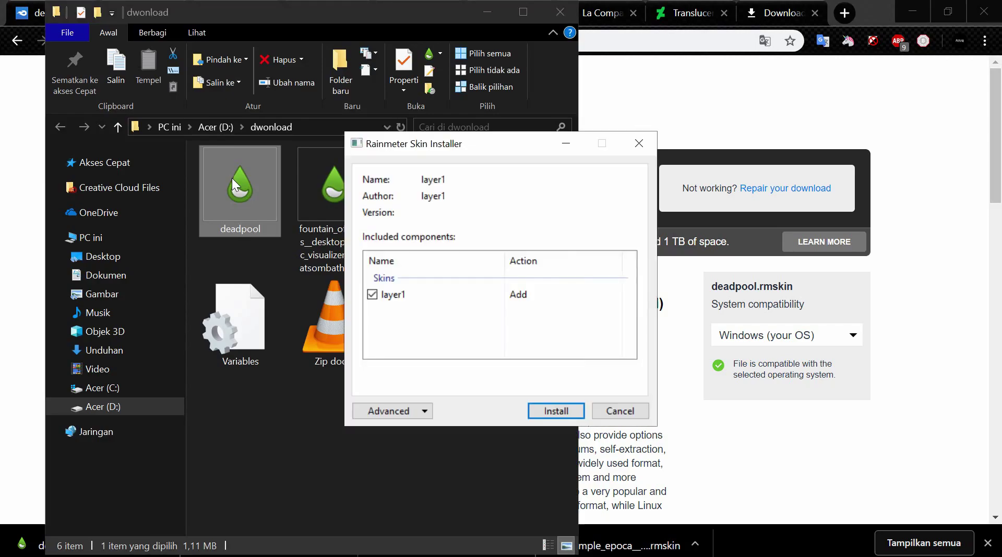
{"action": "left_click", "coordinate": [545, 411]}
{"action": "left_click", "coordinate": [558, 10]}
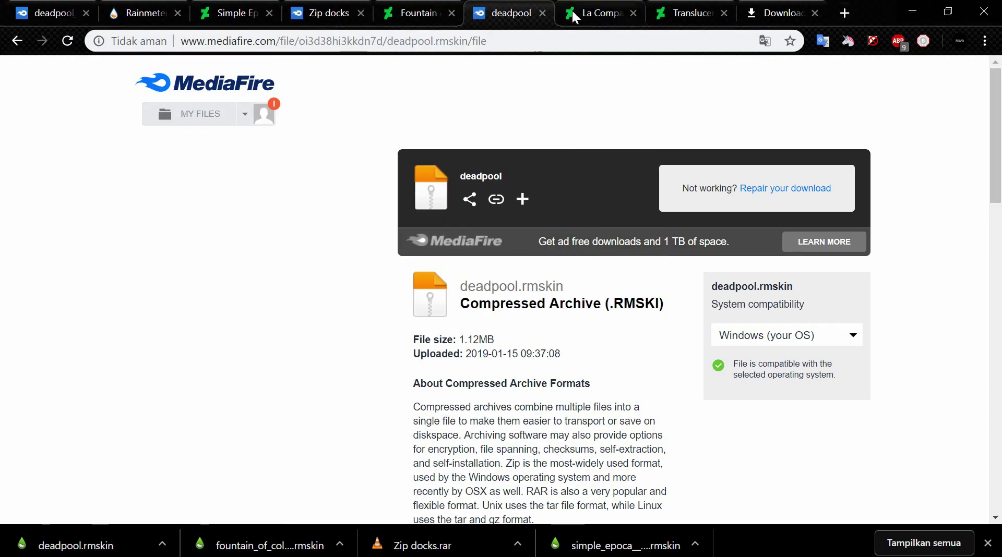
{"action": "left_click", "coordinate": [917, 13]}
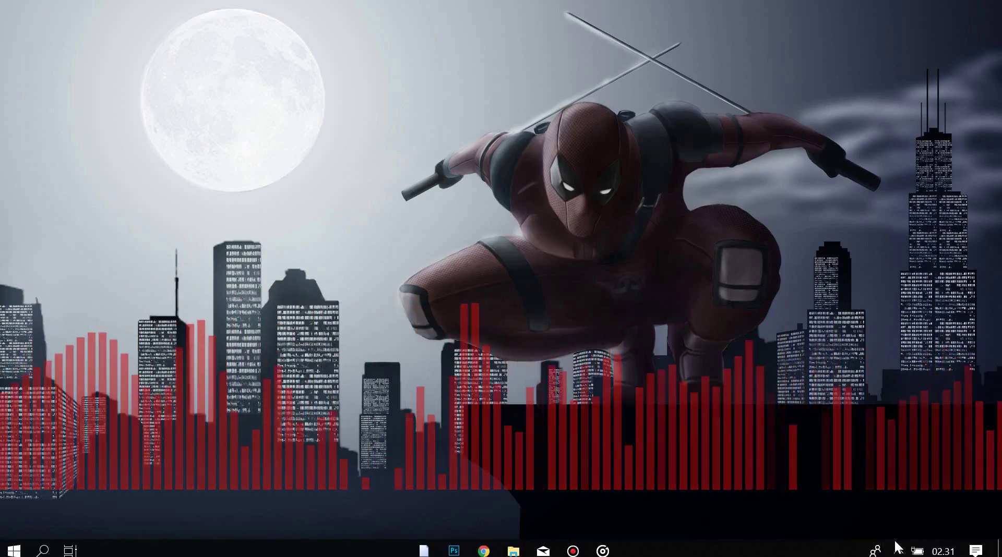
Open the Rainmeter manager.
{"action": "left_click", "coordinate": [899, 551]}
{"action": "left_click", "coordinate": [945, 461]}
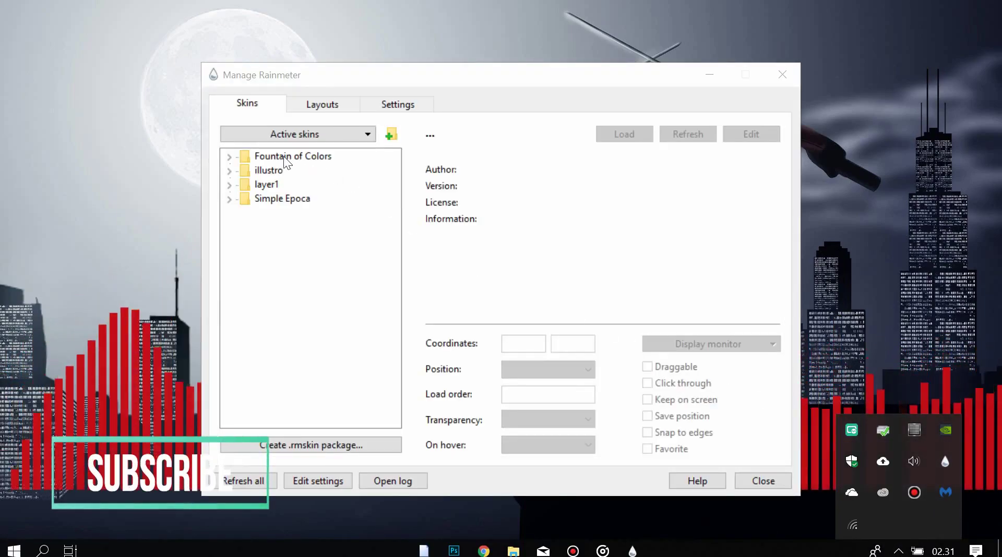